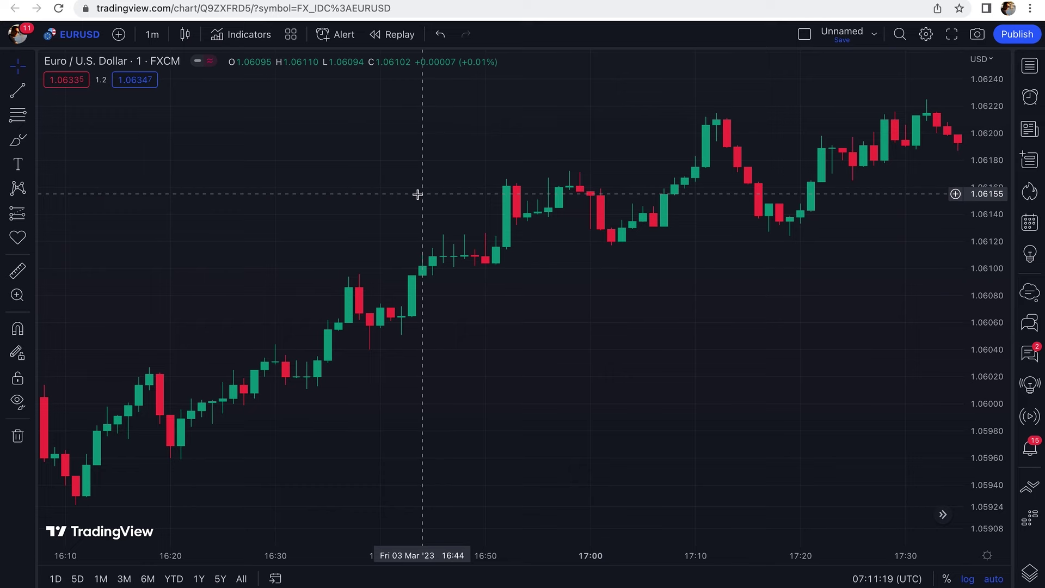
Switch the chart to the 1-minute timeframe, keeping the current symbol.
{"action": "left_click", "coordinate": [152, 34]}
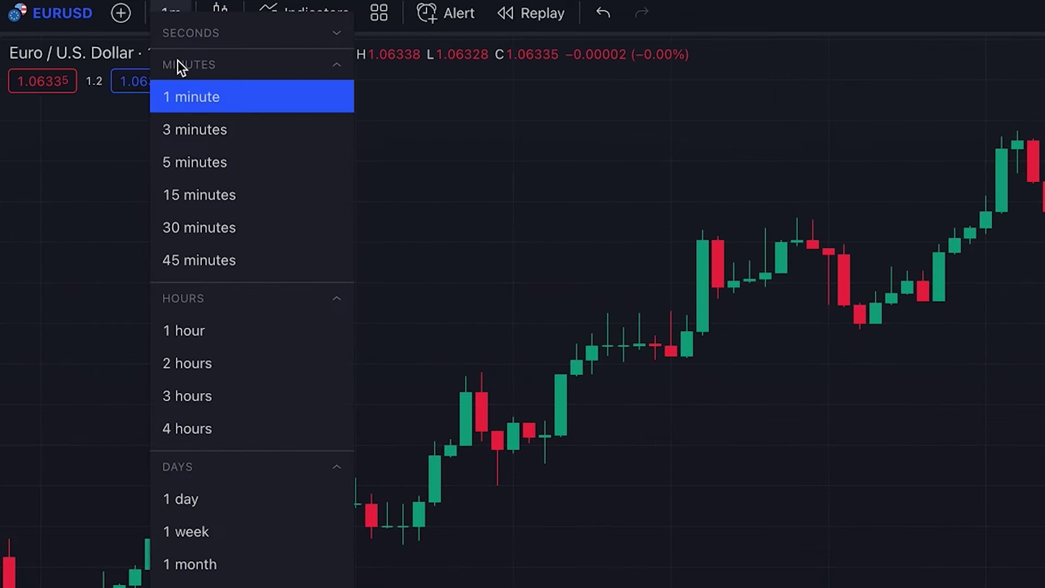
{"action": "left_click", "coordinate": [191, 95]}
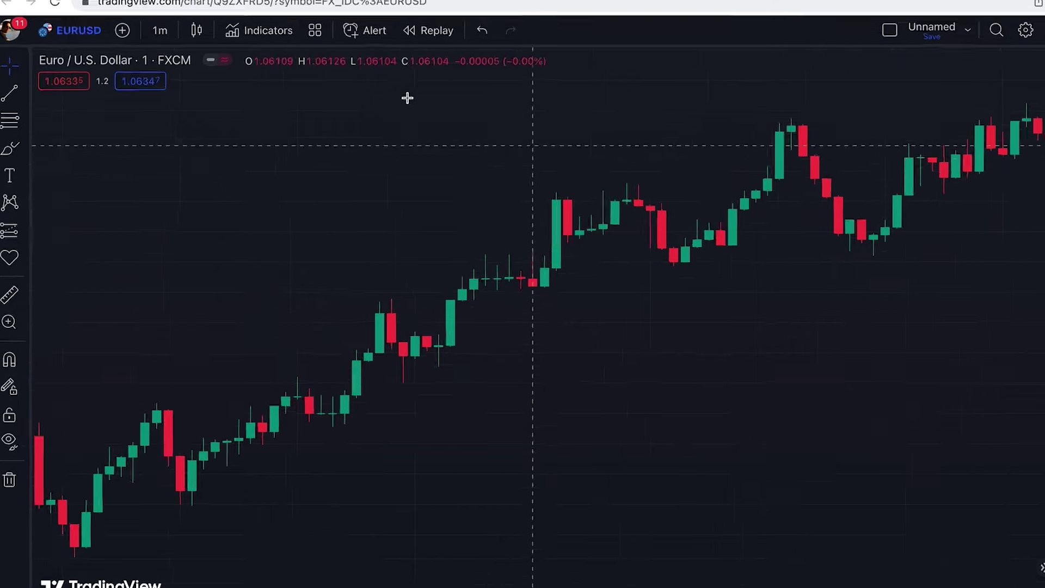
{"action": "left_click", "coordinate": [74, 35]}
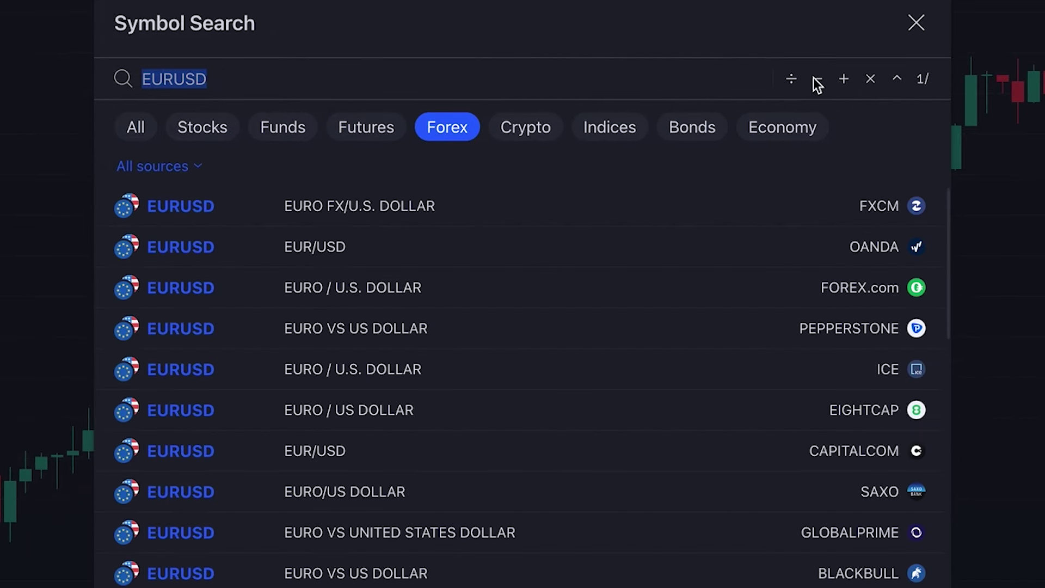
{"action": "left_click", "coordinate": [916, 23]}
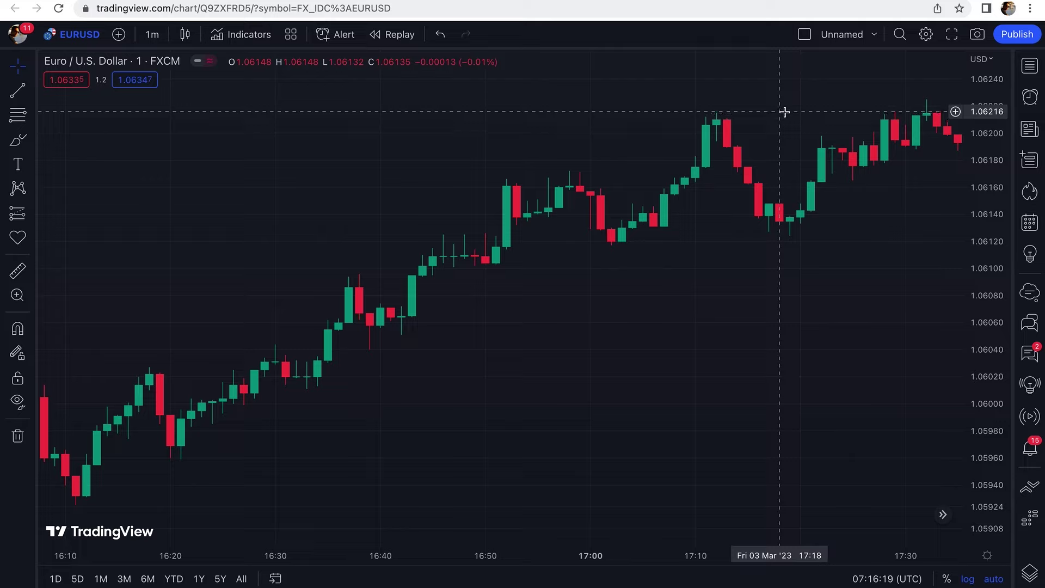
Add the MACD indicator three times from the indicators library.
{"action": "left_click", "coordinate": [245, 34]}
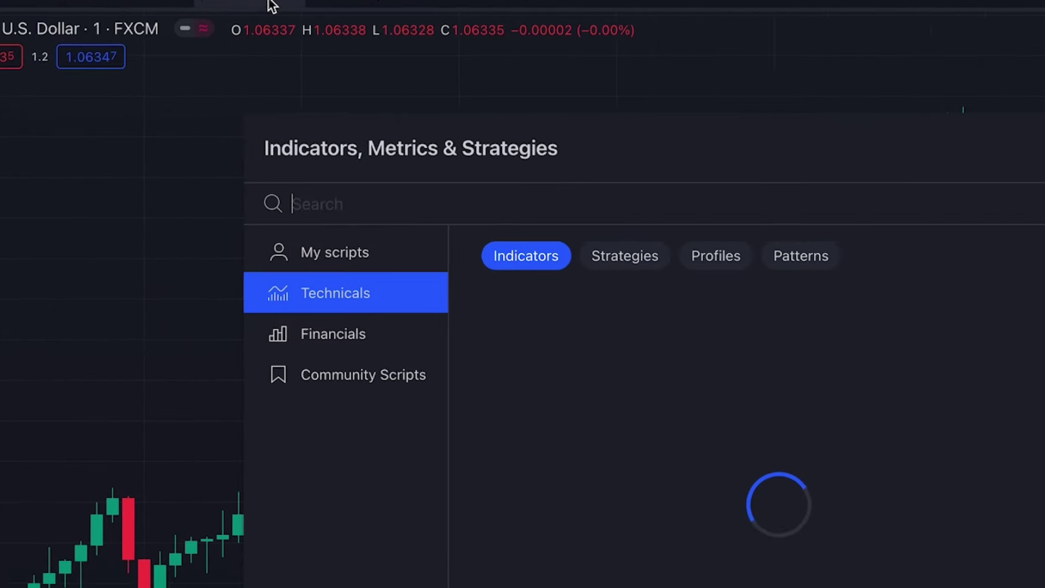
{"action": "type", "text": "macd"}
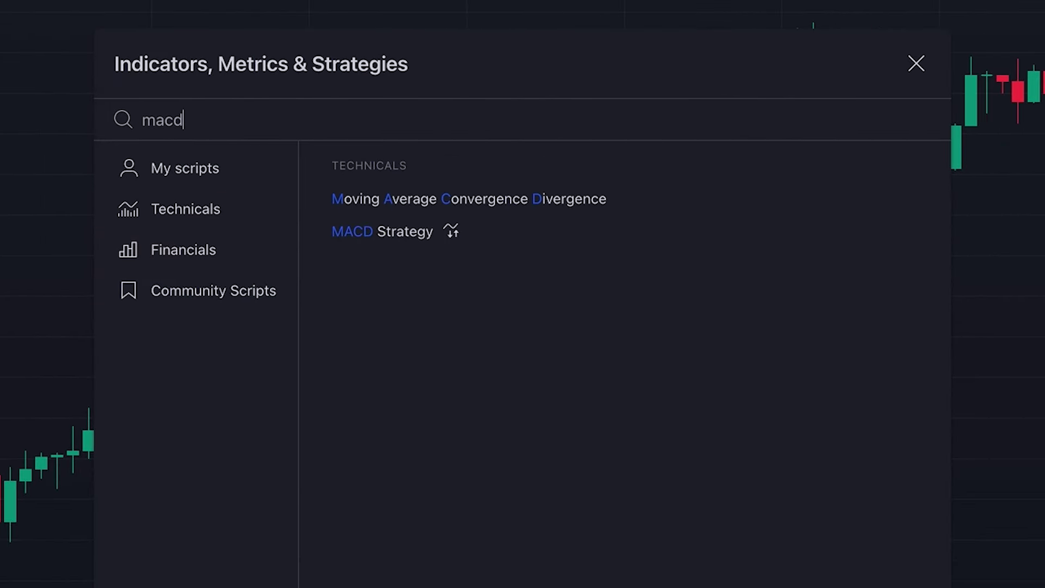
{"action": "left_click", "coordinate": [381, 200]}
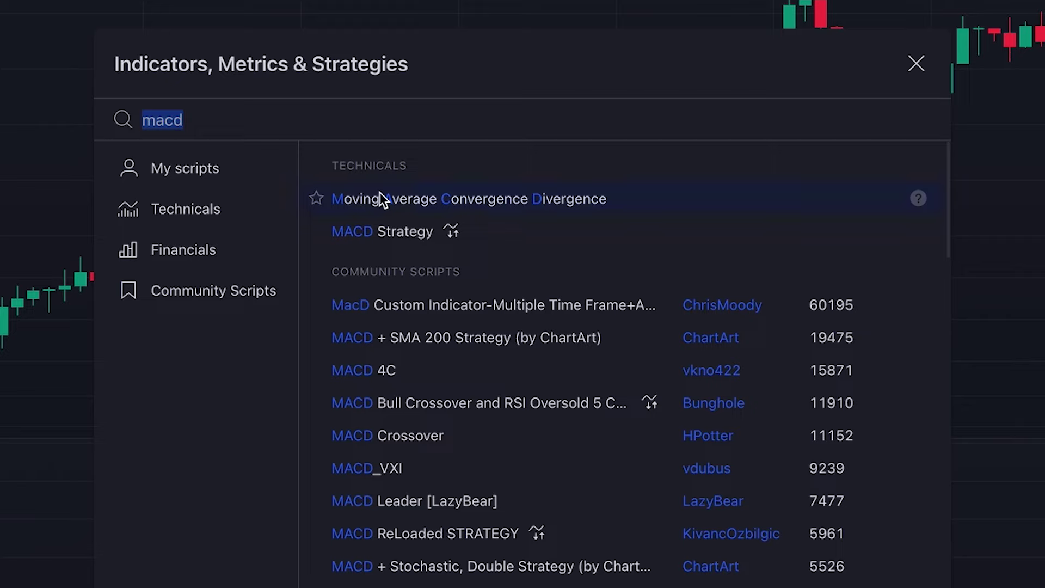
{"action": "left_click", "coordinate": [567, 195]}
{"action": "left_click", "coordinate": [567, 196]}
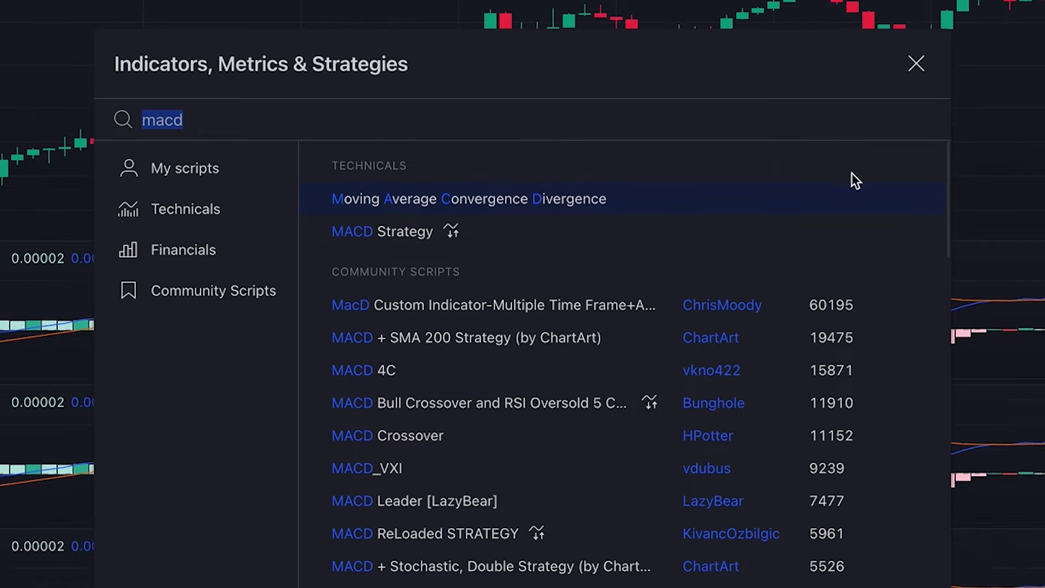
{"action": "left_click", "coordinate": [915, 73]}
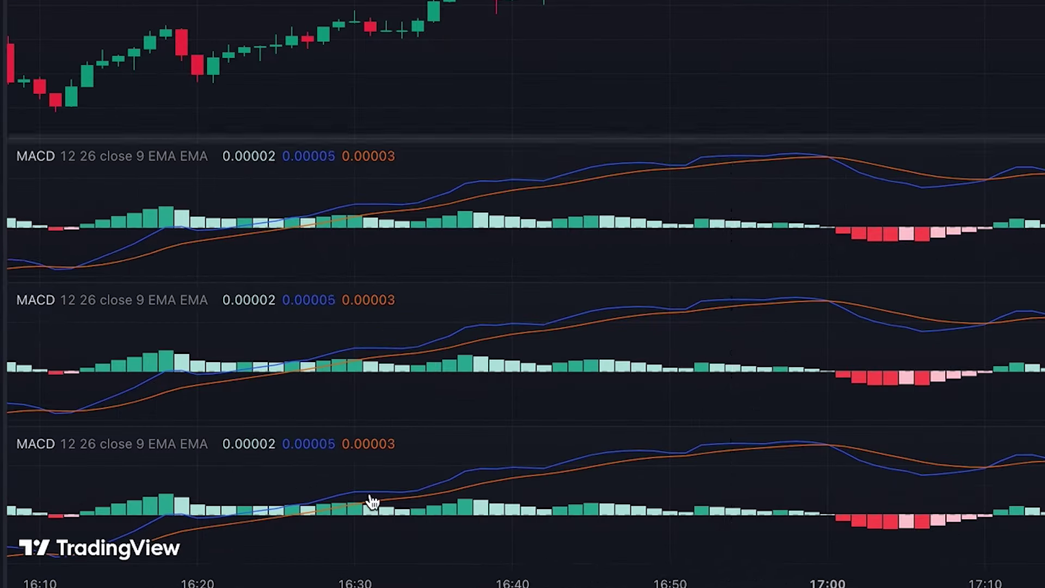
Set the bottom MACD to lengths 34 and 144, hiding its MACD and signal lines.
{"action": "left_click", "coordinate": [255, 443]}
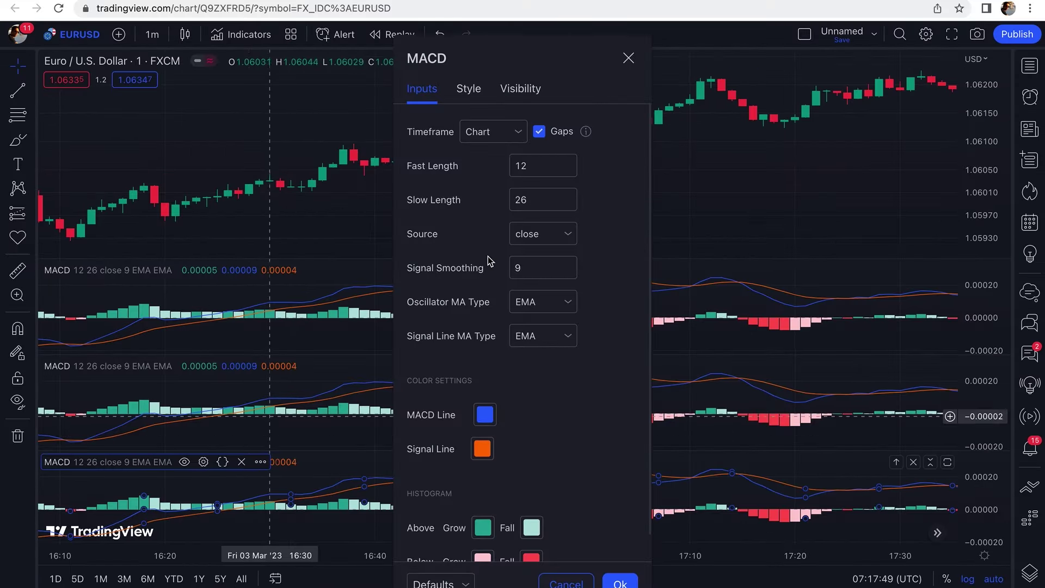
{"action": "double_click", "coordinate": [520, 166]}
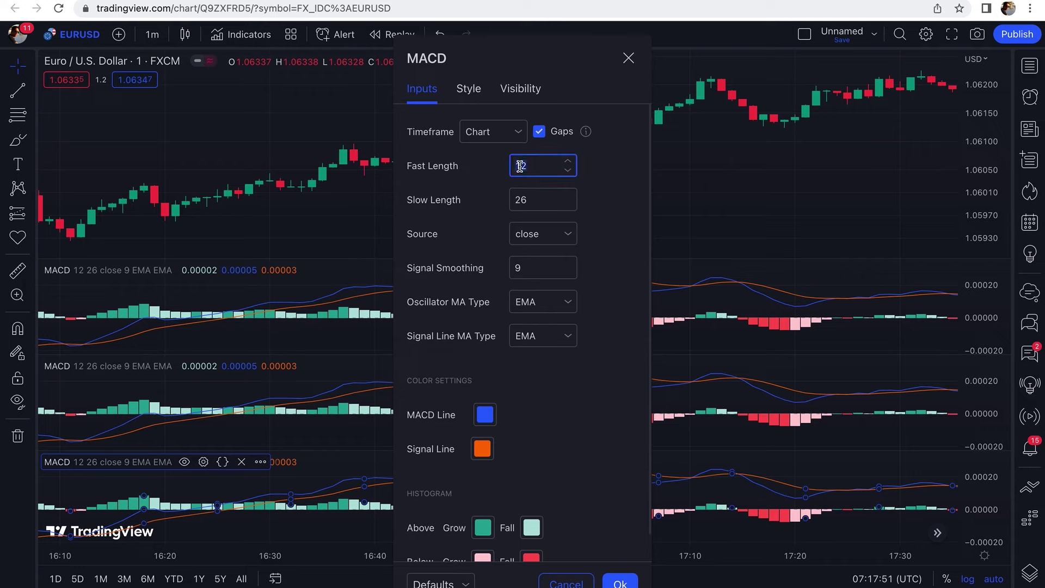
{"action": "type", "text": "34"}
{"action": "left_click", "coordinate": [446, 193]}
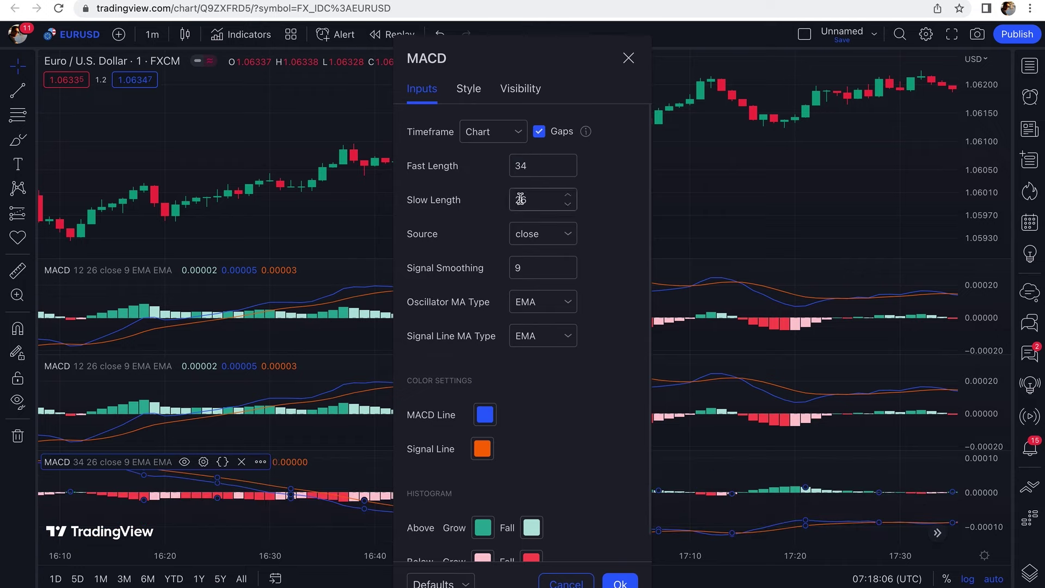
{"action": "double_click", "coordinate": [521, 199]}
{"action": "left_click", "coordinate": [470, 90]}
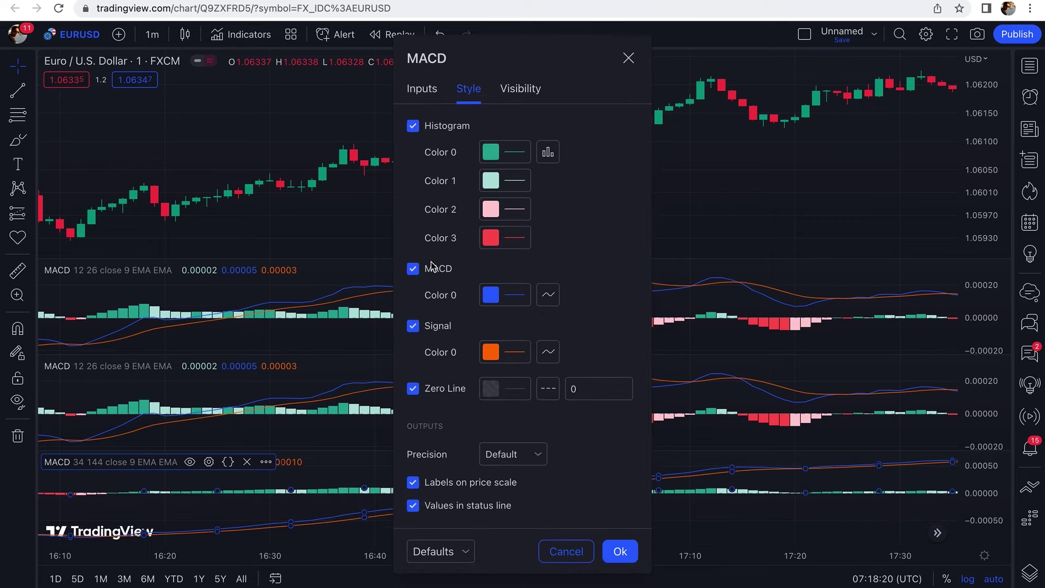
{"action": "left_click", "coordinate": [414, 269]}
{"action": "left_click", "coordinate": [413, 326]}
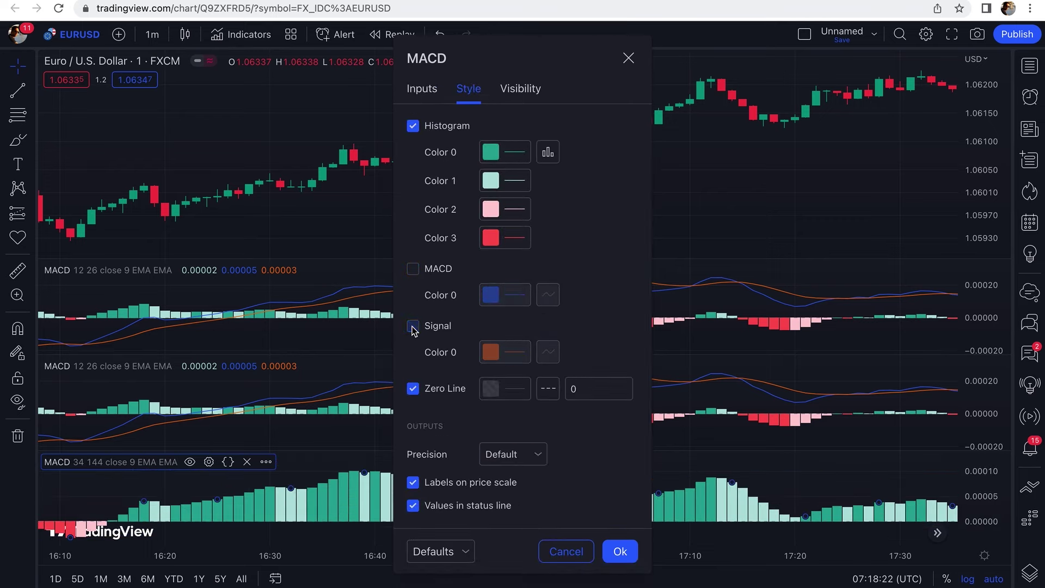
{"action": "left_click", "coordinate": [619, 551]}
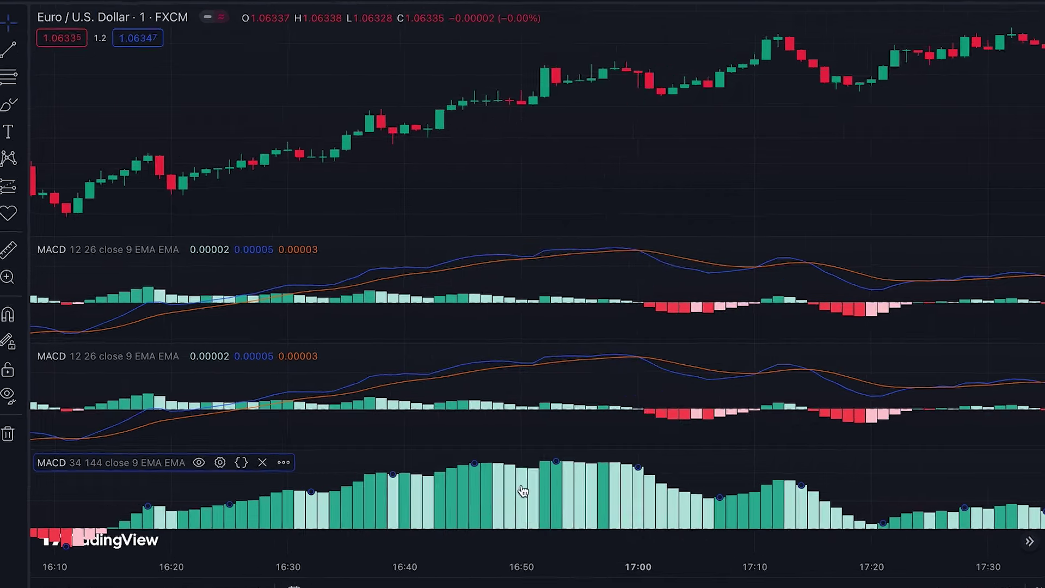
Set the middle MACD to lengths 13 and 21 with only its histogram shown.
{"action": "left_click", "coordinate": [213, 356]}
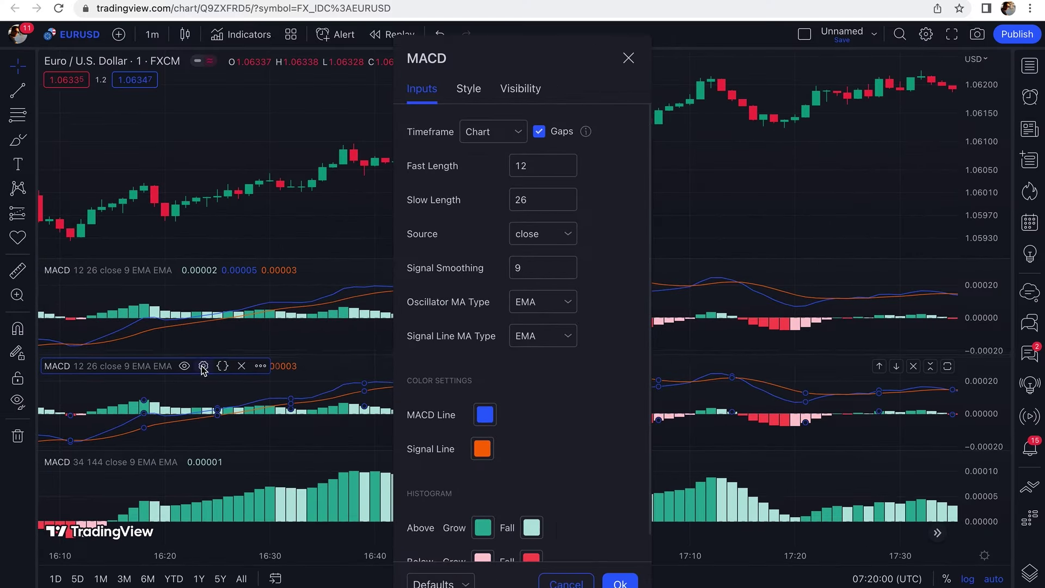
{"action": "double_click", "coordinate": [528, 163]}
{"action": "type", "text": "13"}
{"action": "key", "text": "Tab"}
{"action": "type", "text": "21"}
{"action": "left_click", "coordinate": [468, 88]}
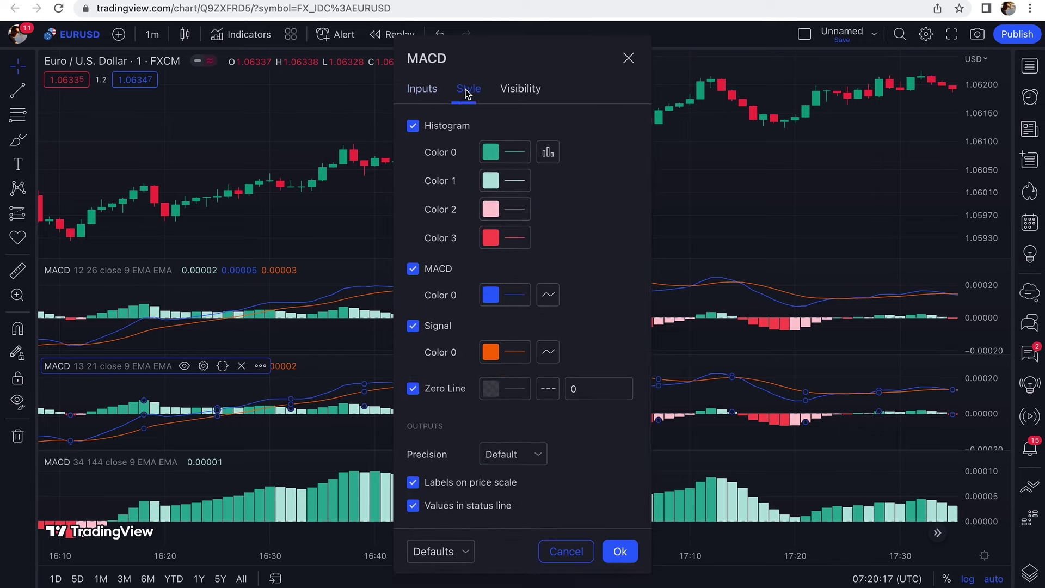
{"action": "left_click", "coordinate": [413, 269]}
{"action": "left_click", "coordinate": [414, 326]}
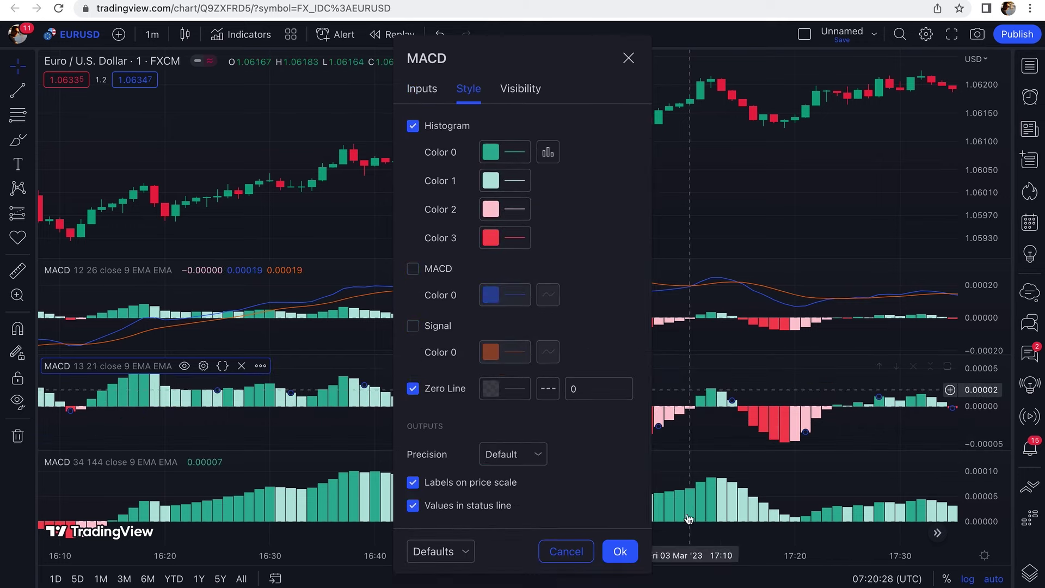
{"action": "left_click", "coordinate": [620, 552]}
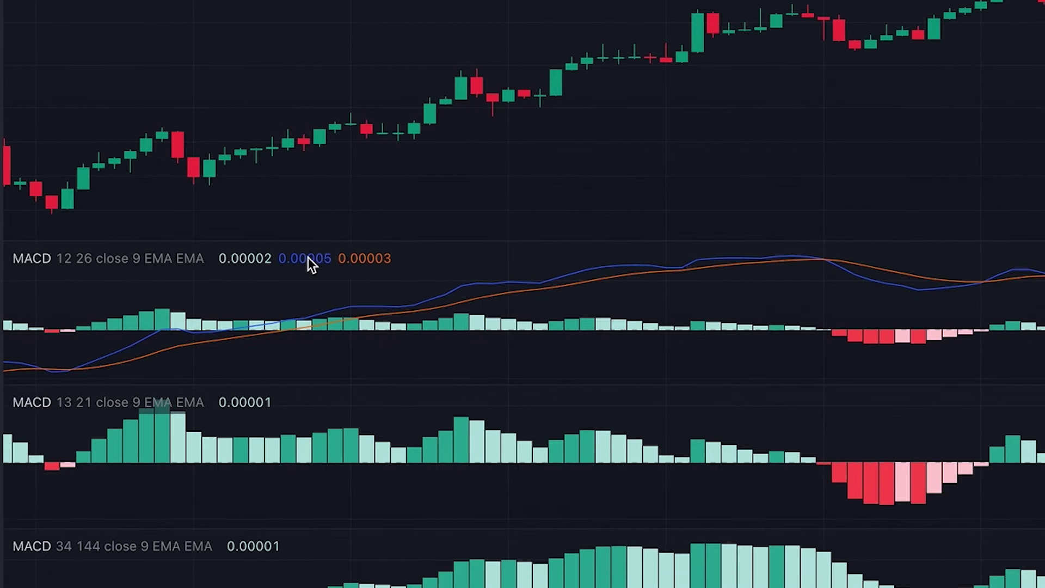
Set the top MACD to lengths 5 and 8 with only its histogram shown.
{"action": "left_click", "coordinate": [227, 264]}
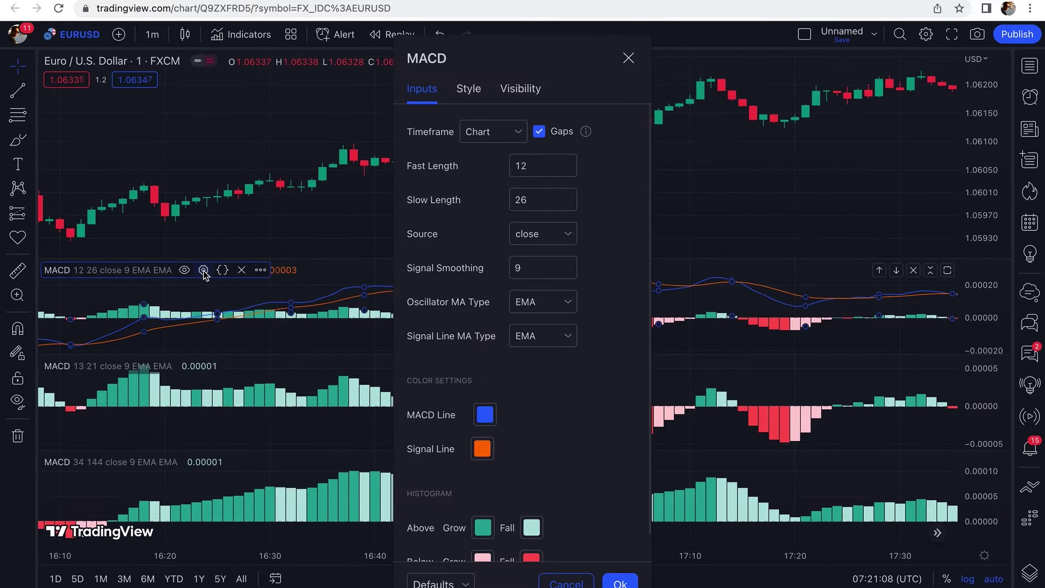
{"action": "double_click", "coordinate": [520, 164]}
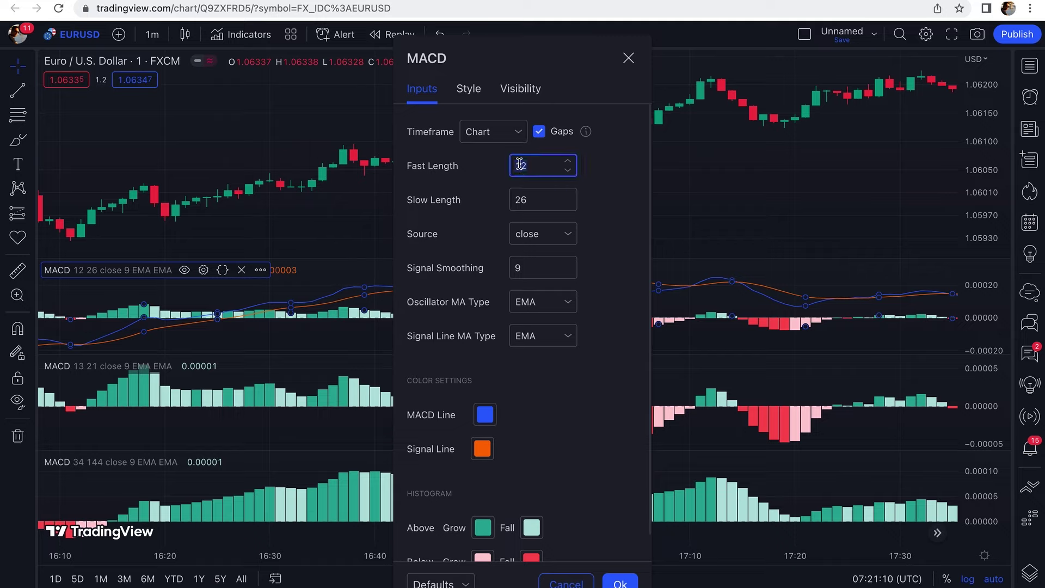
{"action": "left_click", "coordinate": [520, 197]}
{"action": "type", "text": "8"}
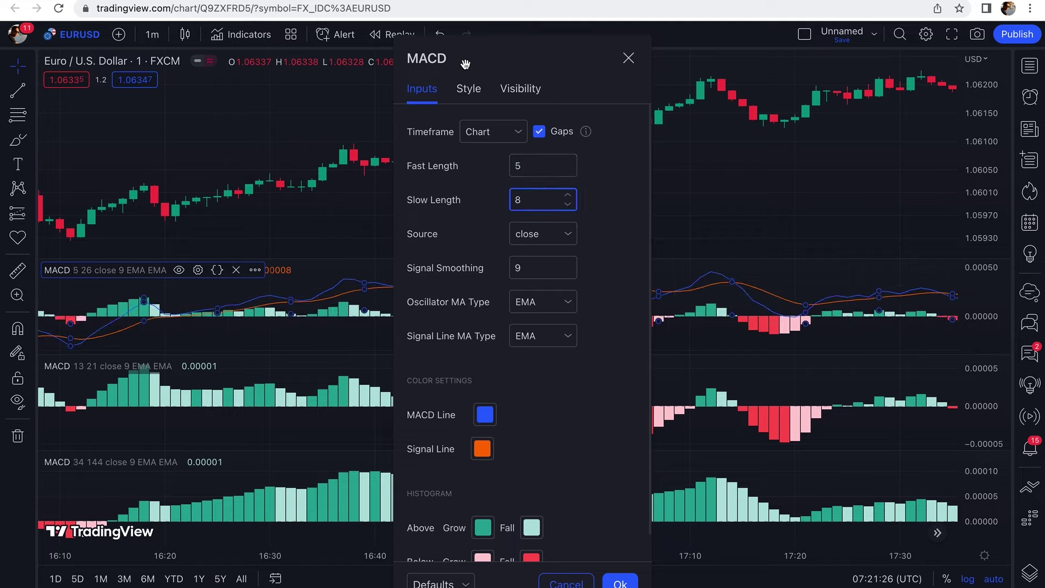
{"action": "left_click", "coordinate": [474, 92]}
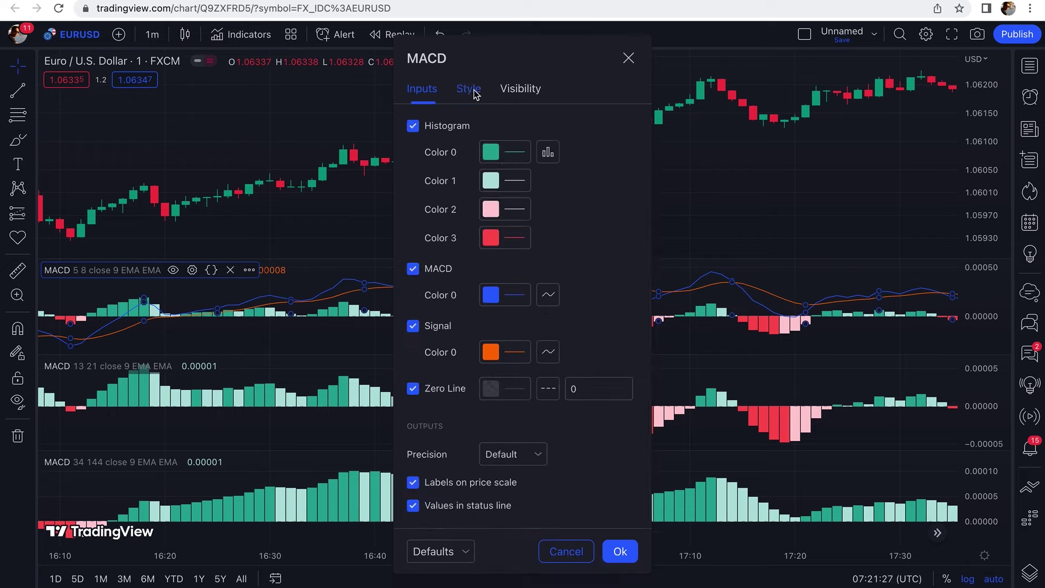
{"action": "left_click", "coordinate": [413, 269]}
{"action": "left_click", "coordinate": [413, 327]}
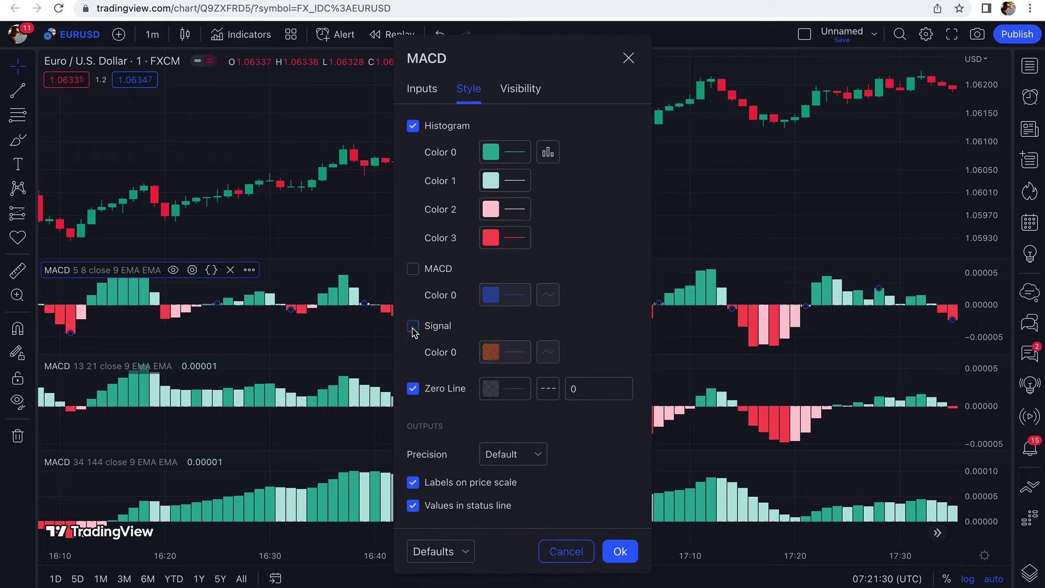
{"action": "left_click", "coordinate": [620, 546]}
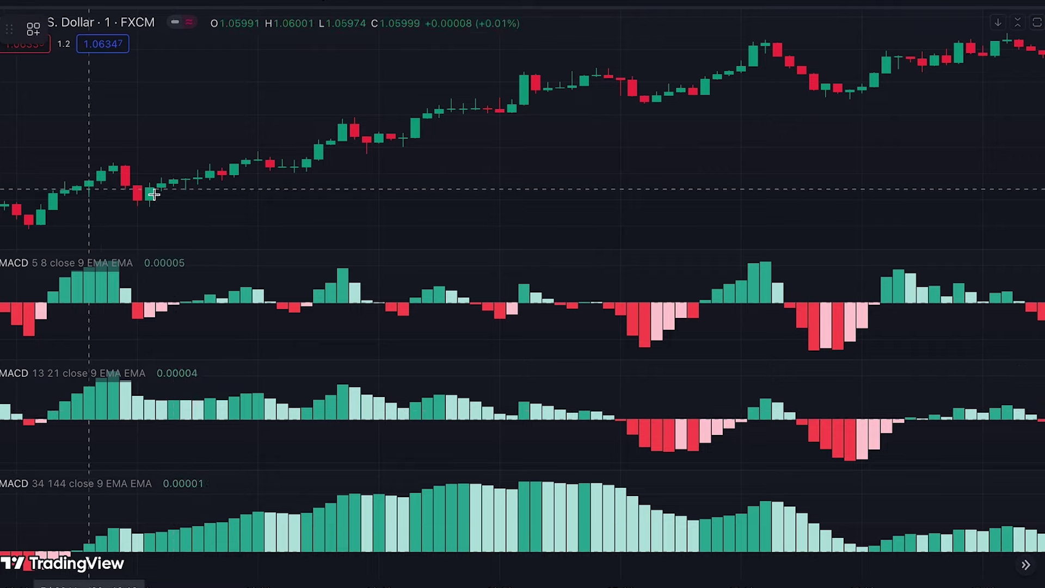
{"action": "left_click", "coordinate": [185, 179]}
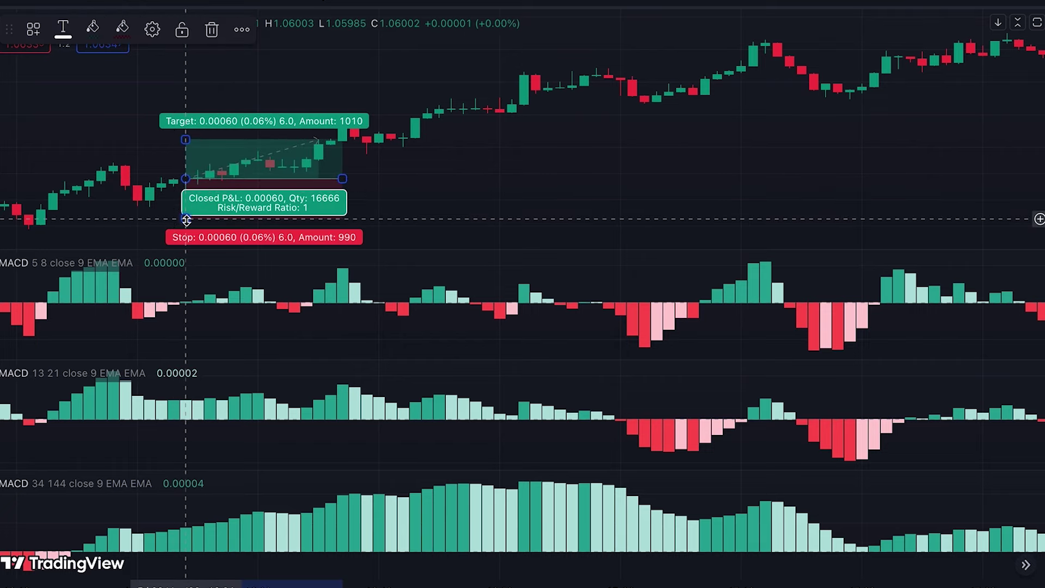
Raise the long position's stop and target and shorten it, giving a 2.06 ratio.
{"action": "left_click_drag", "start_coordinate": [185, 218], "coordinate": [186, 210]}
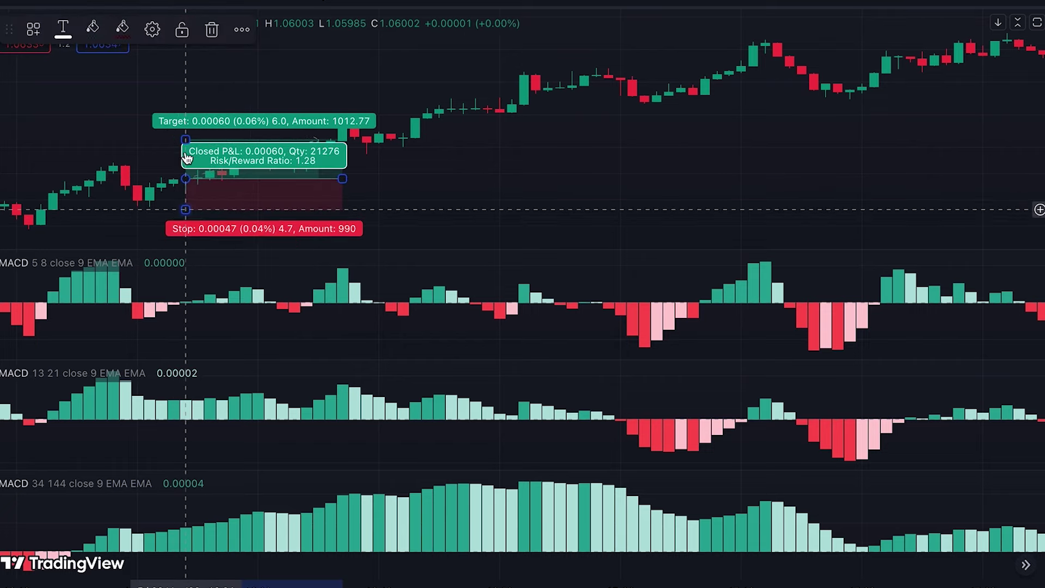
{"action": "left_click_drag", "start_coordinate": [185, 140], "coordinate": [185, 115]}
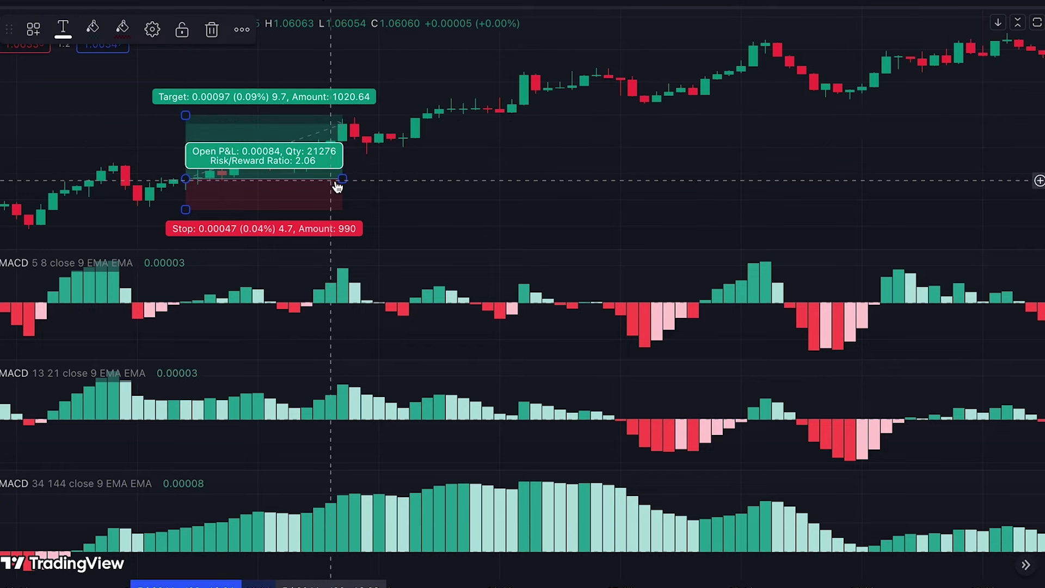
{"action": "left_click_drag", "start_coordinate": [342, 178], "coordinate": [238, 183]}
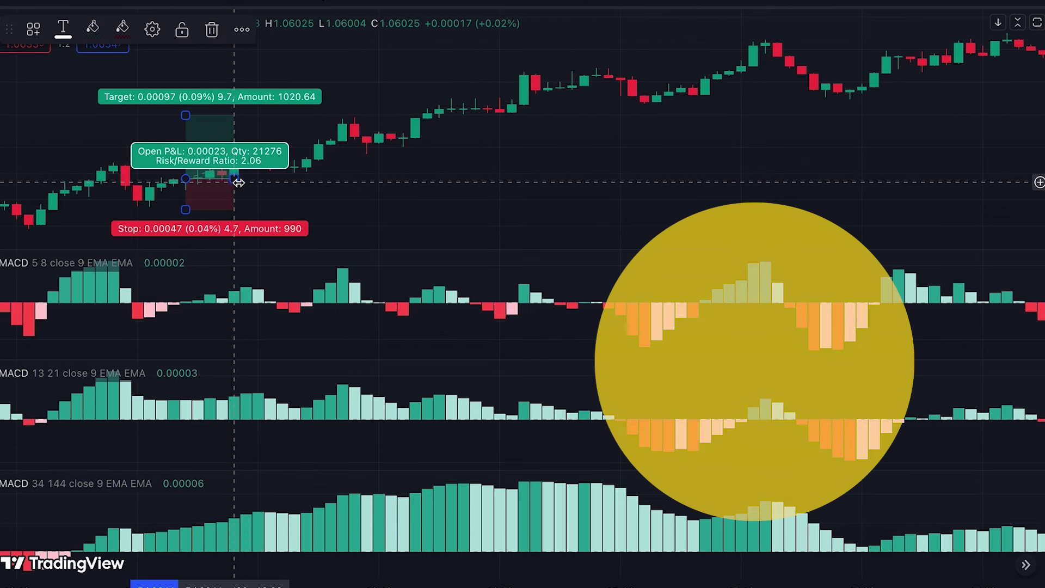
{"action": "left_click", "coordinate": [259, 249]}
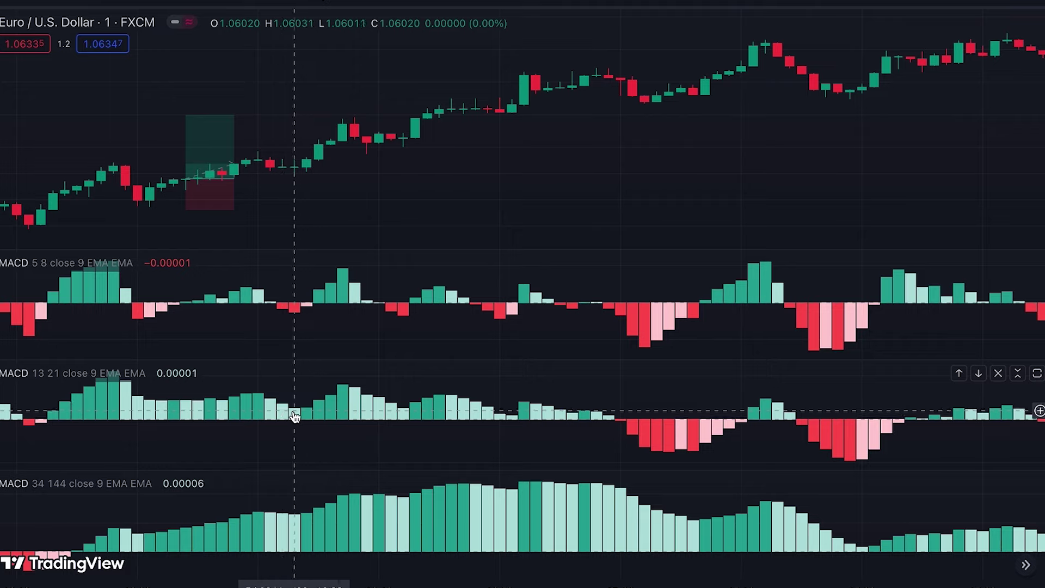
Place a shortened long position with a 0.00071 target and 0.00031 stop at a later candle.
{"action": "left_click", "coordinate": [318, 161]}
{"action": "left_click_drag", "start_coordinate": [318, 200], "coordinate": [318, 180]}
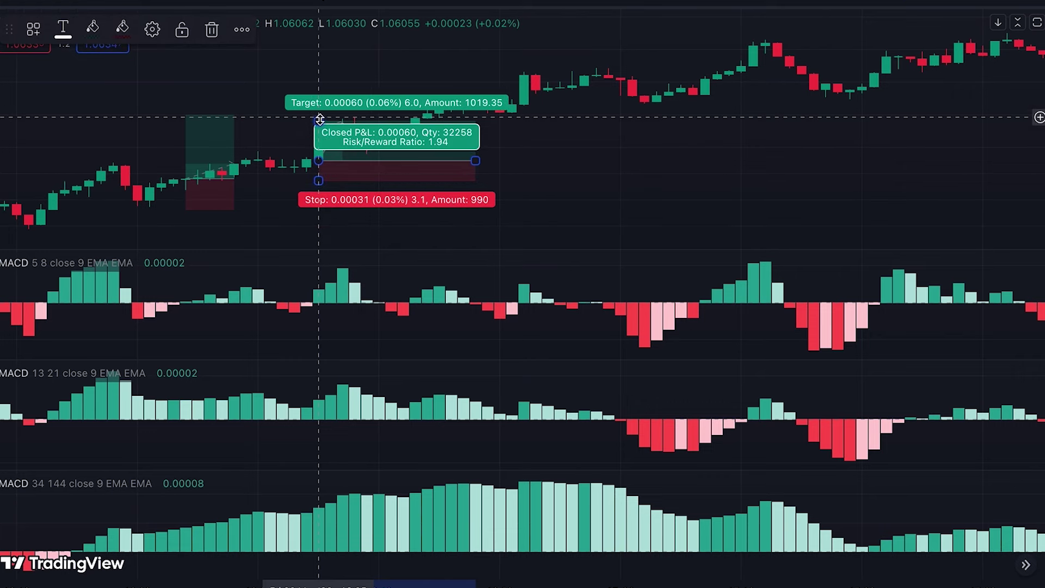
{"action": "mouse_move", "coordinate": [318, 120]}
{"action": "left_mouse_down"}
{"action": "mouse_move", "coordinate": [317, 103]}
{"action": "mouse_move", "coordinate": [318, 114]}
{"action": "left_mouse_up"}
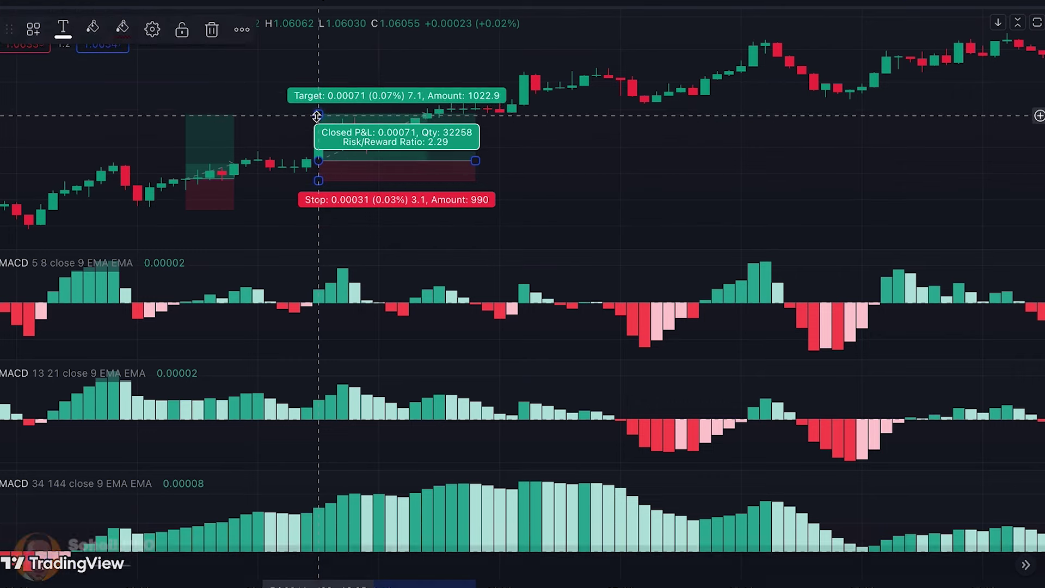
{"action": "left_click_drag", "start_coordinate": [471, 158], "coordinate": [351, 149]}
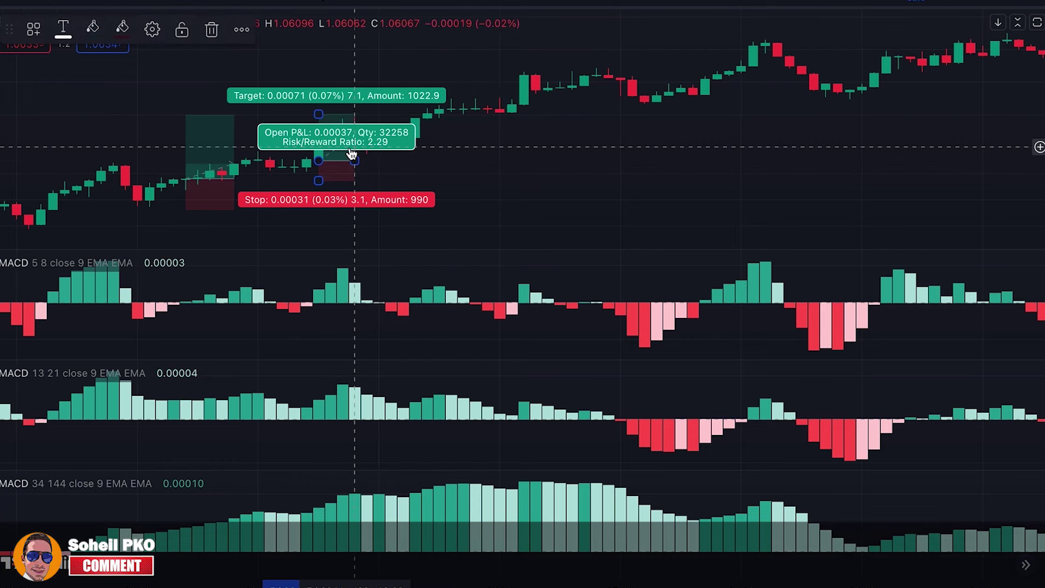
{"action": "left_click", "coordinate": [366, 168]}
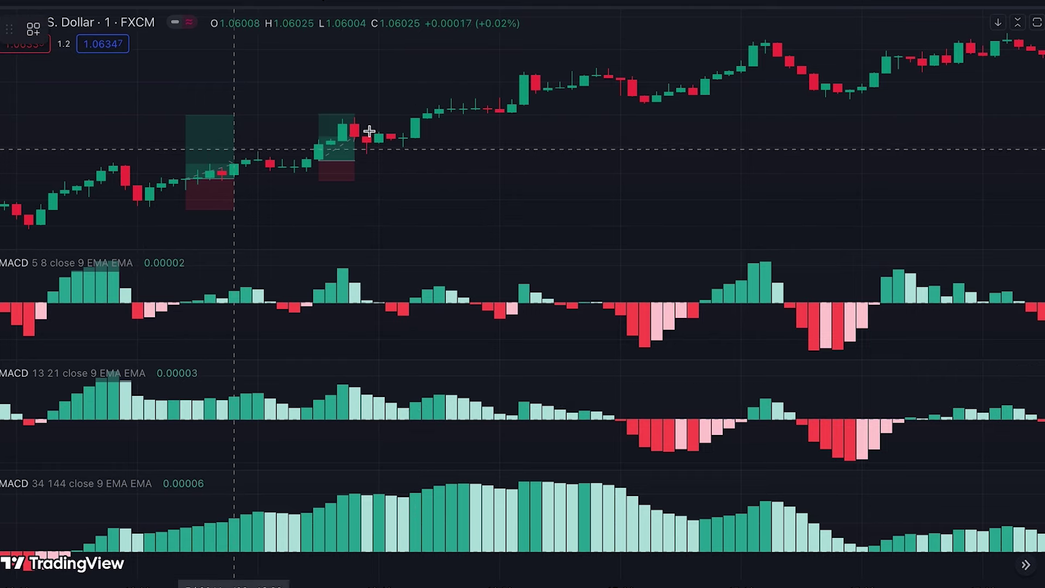
Add two shortened long positions on later candles, each with 0.00060 target and stop.
{"action": "left_click", "coordinate": [426, 119]}
{"action": "left_click_drag", "start_coordinate": [584, 117], "coordinate": [453, 115]}
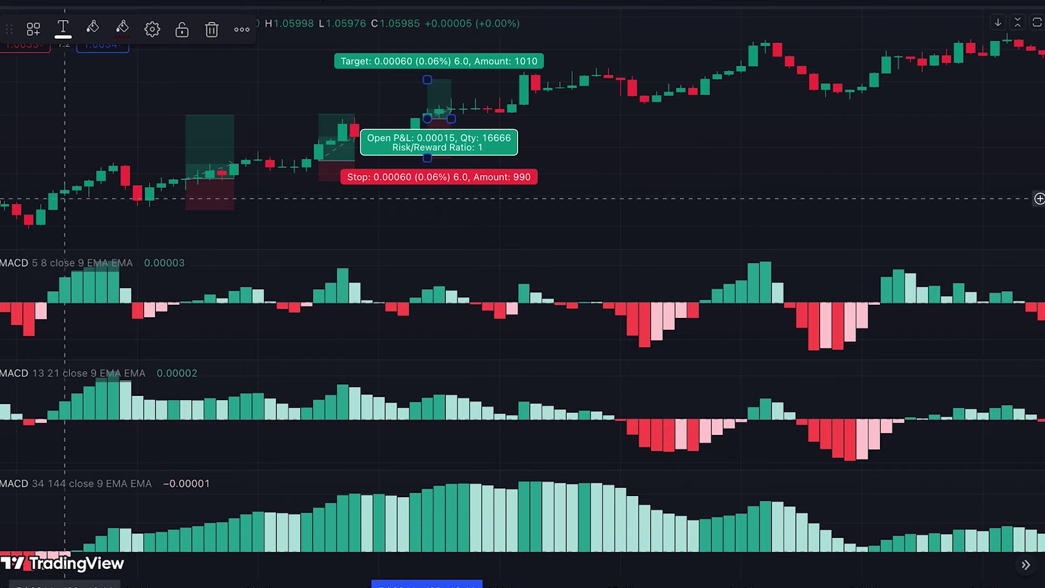
{"action": "left_click", "coordinate": [68, 199]}
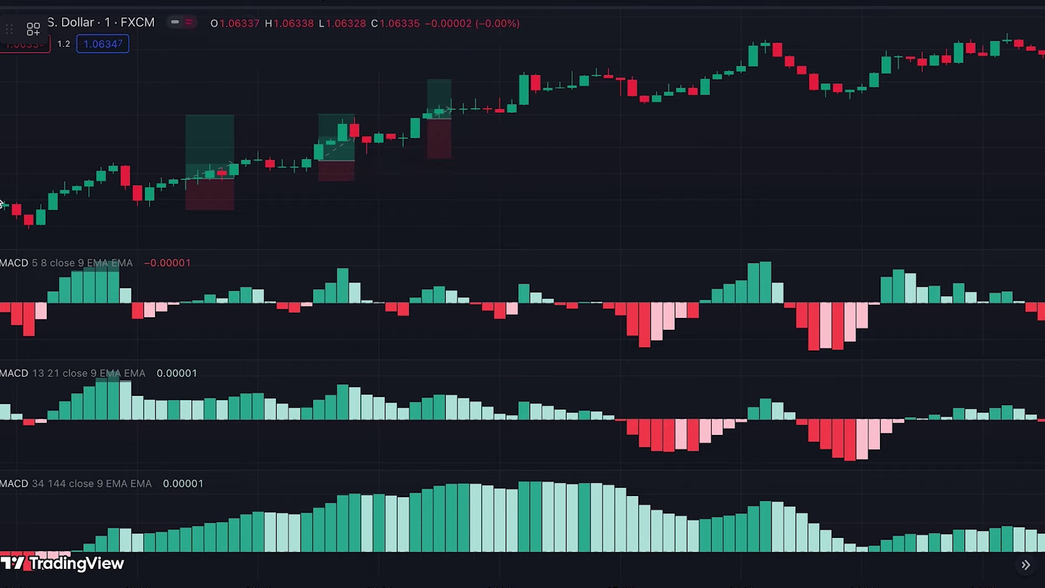
{"action": "left_click", "coordinate": [534, 74]}
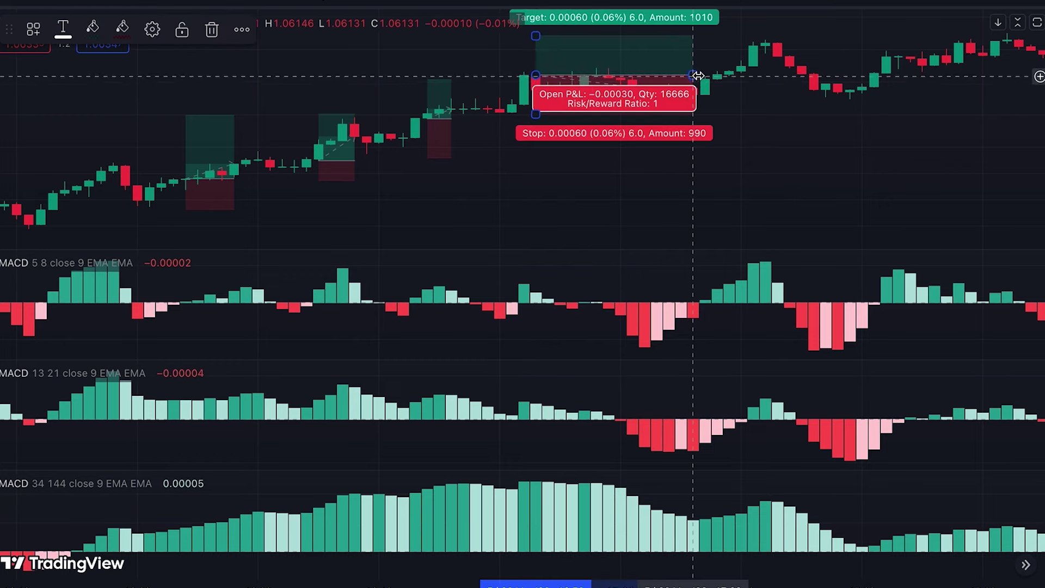
{"action": "left_click_drag", "start_coordinate": [692, 74], "coordinate": [560, 75]}
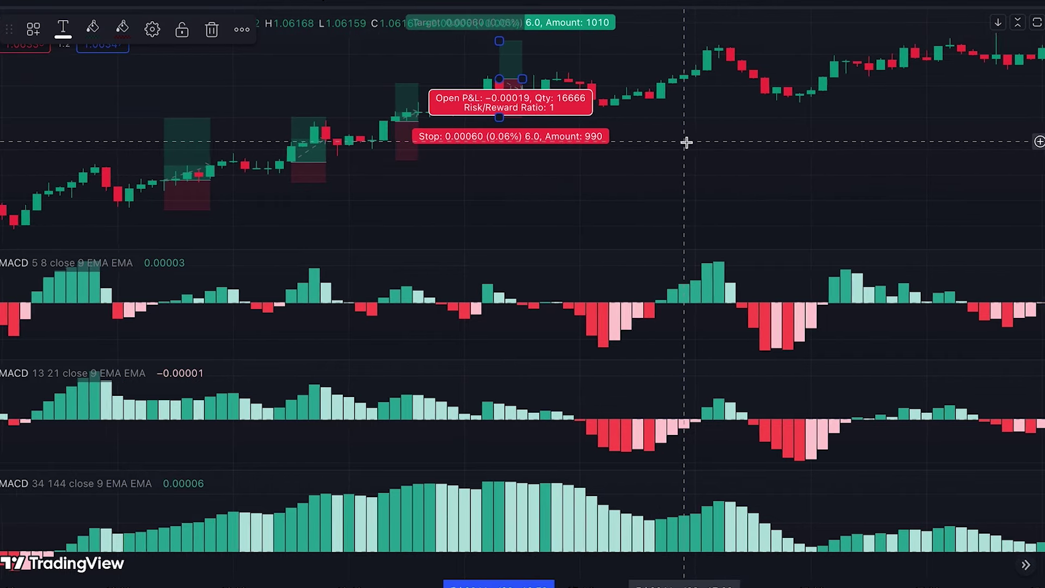
{"action": "left_click", "coordinate": [686, 142]}
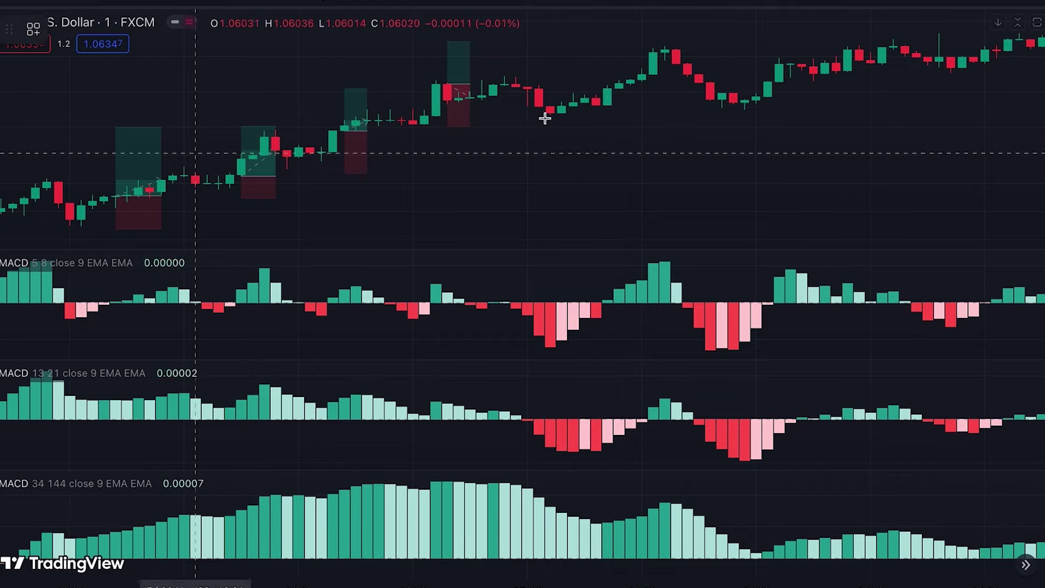
Place a shortened long position with equal 0.00056 target and stop on the later uptrend.
{"action": "left_click", "coordinate": [620, 88]}
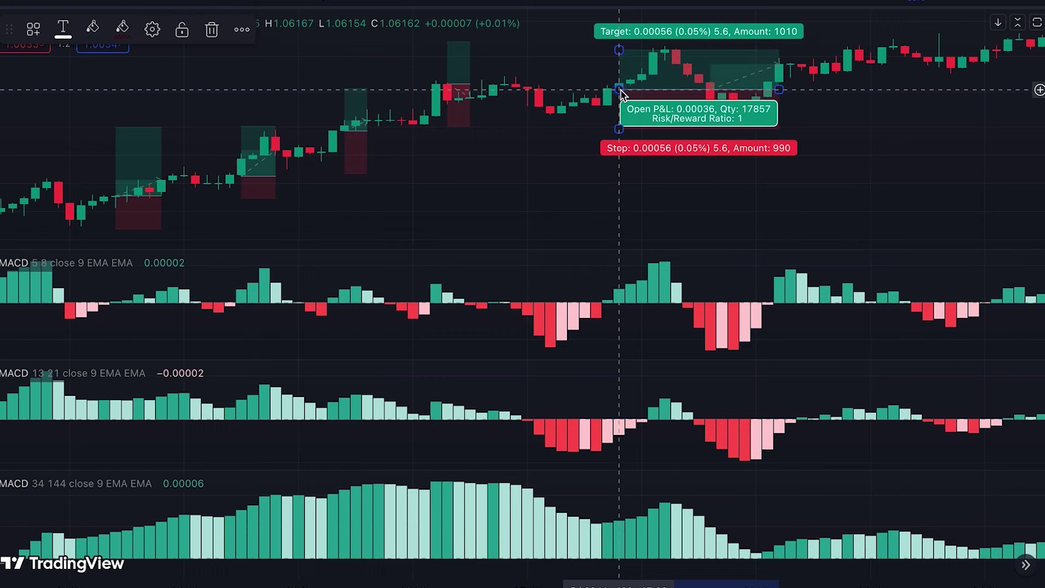
{"action": "left_click_drag", "start_coordinate": [778, 88], "coordinate": [653, 86]}
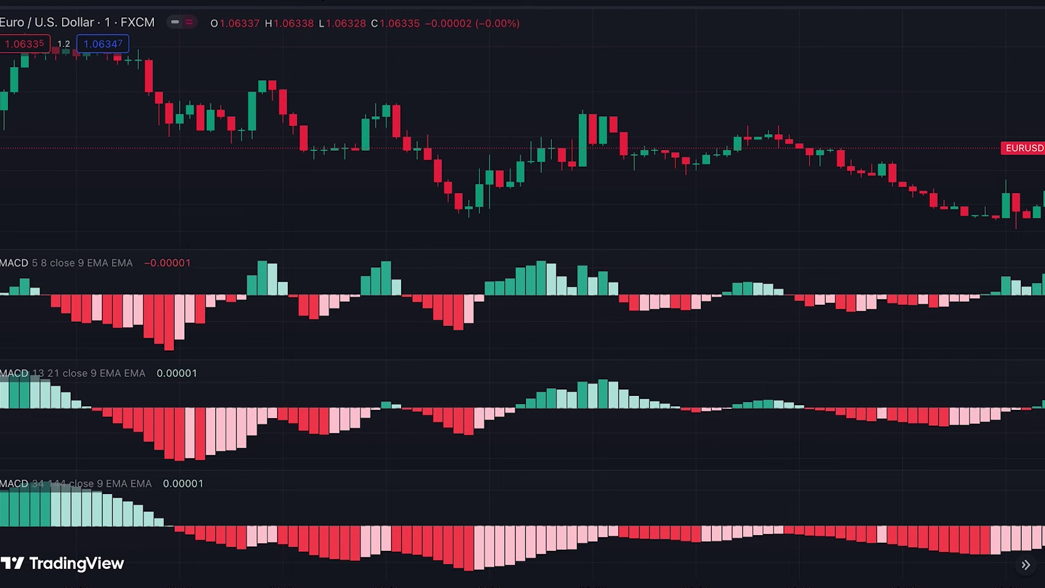
Place a short position with a 0.00017 stop and 0.00038 target, ratio 2.24.
{"action": "left_click", "coordinate": [2, 218]}
{"action": "left_click", "coordinate": [13, 230]}
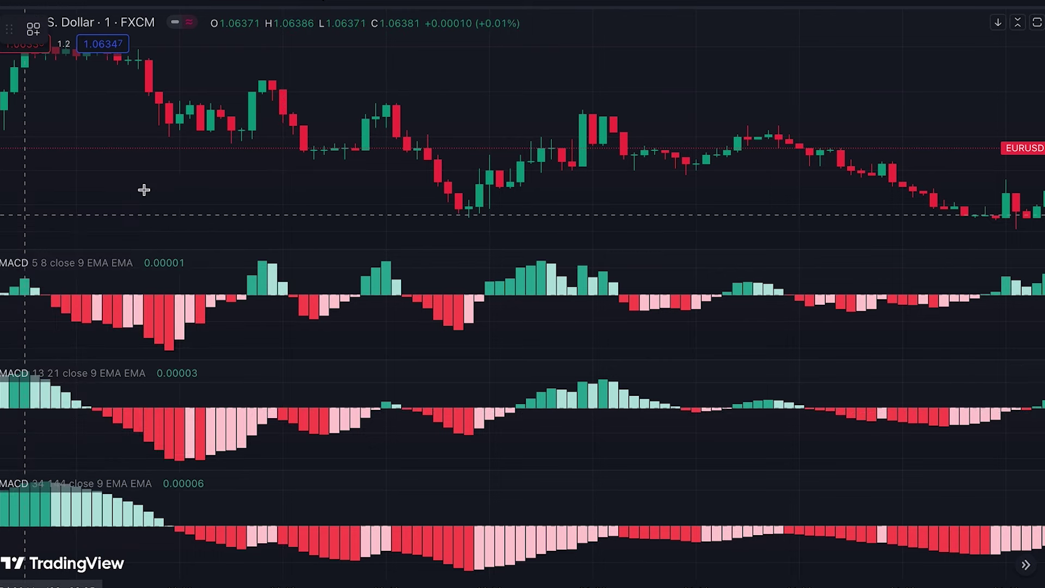
{"action": "left_click", "coordinate": [291, 111]}
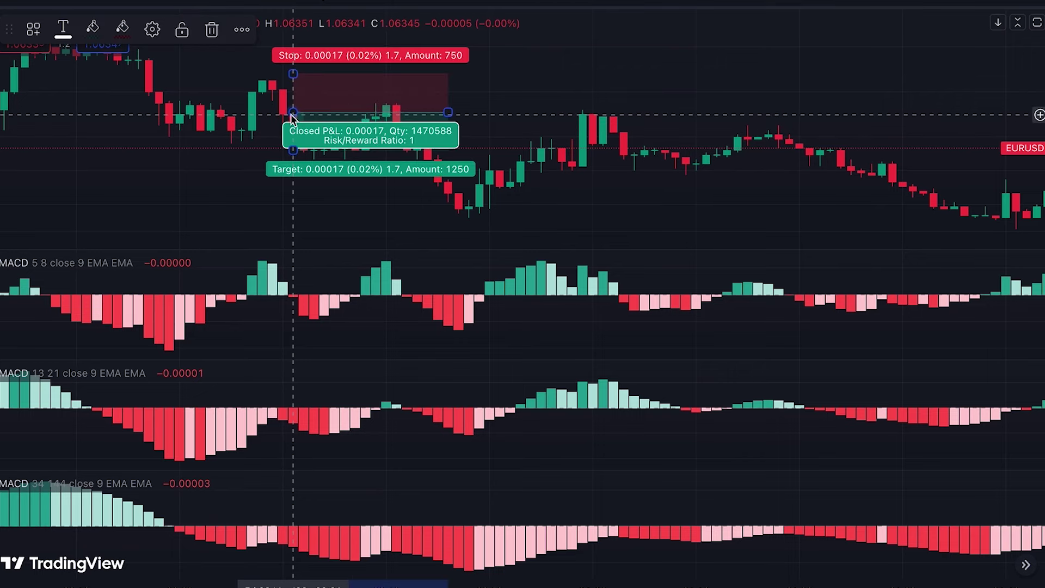
{"action": "left_click_drag", "start_coordinate": [293, 150], "coordinate": [293, 197]}
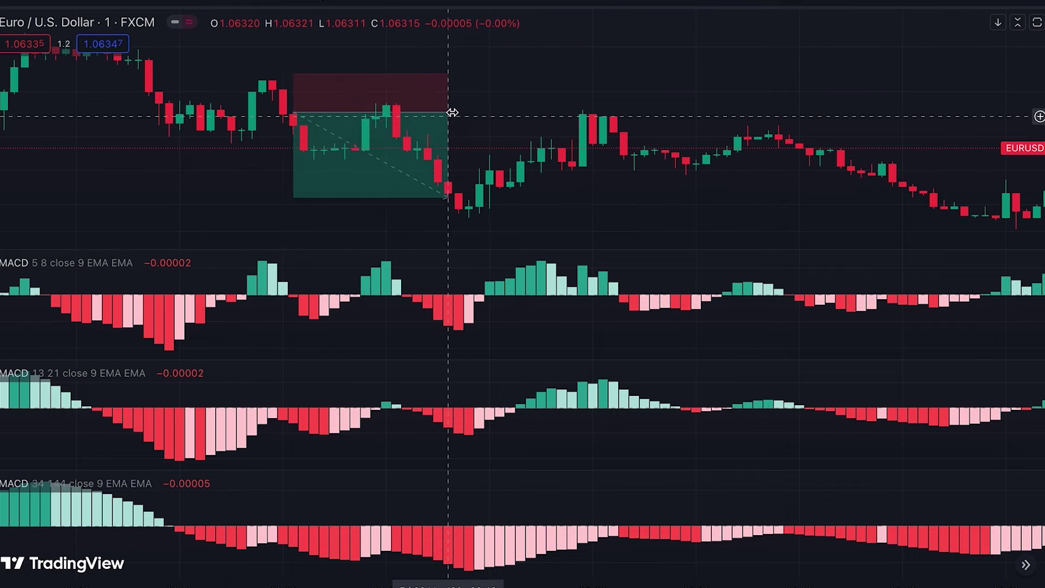
{"action": "left_click_drag", "start_coordinate": [350, 114], "coordinate": [344, 113]}
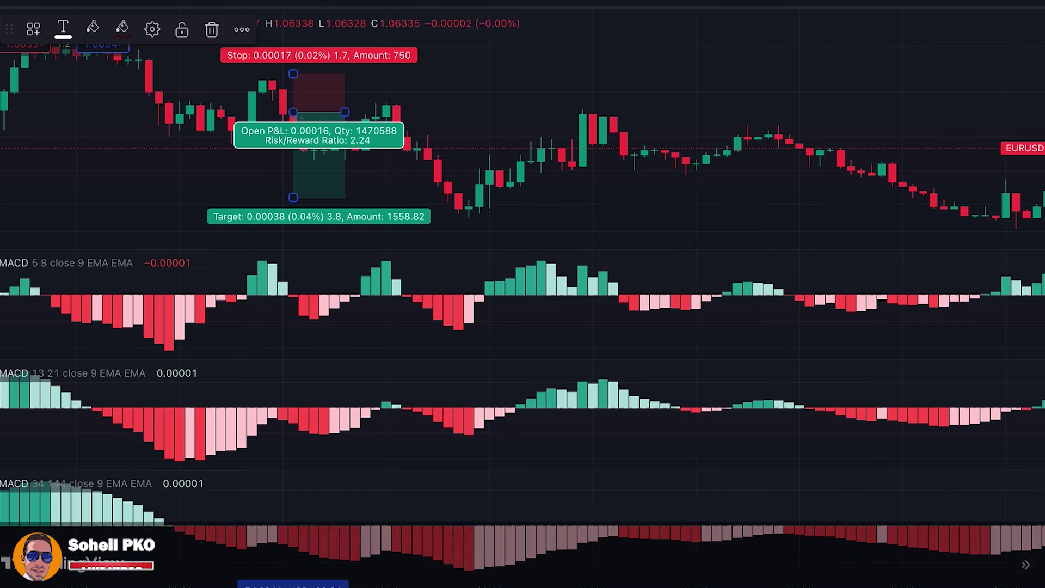
Add a second shortened short position with equal 0.00017 stop and target after the first.
{"action": "left_click", "coordinate": [131, 147]}
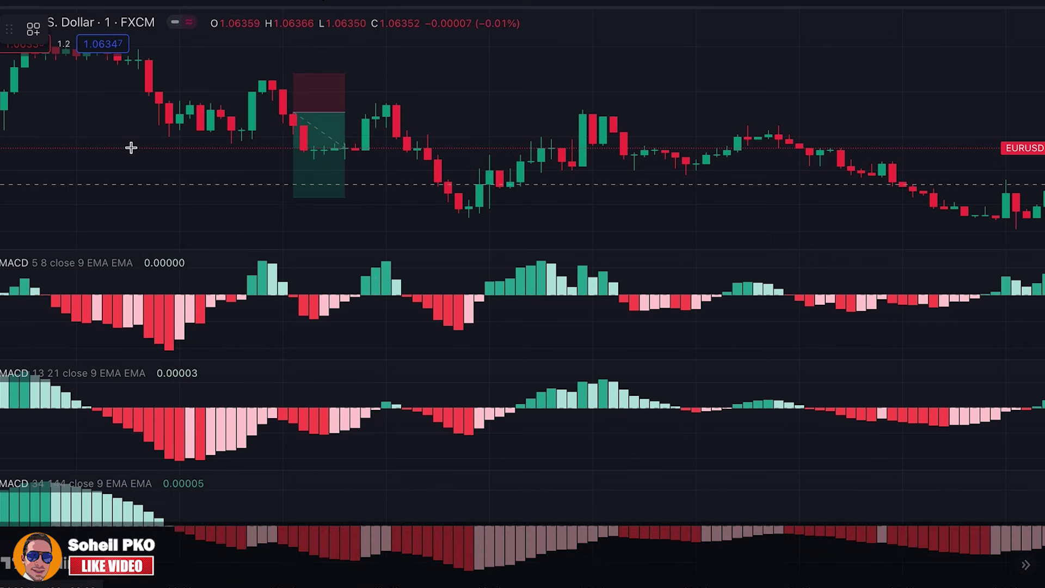
{"action": "left_click", "coordinate": [406, 136]}
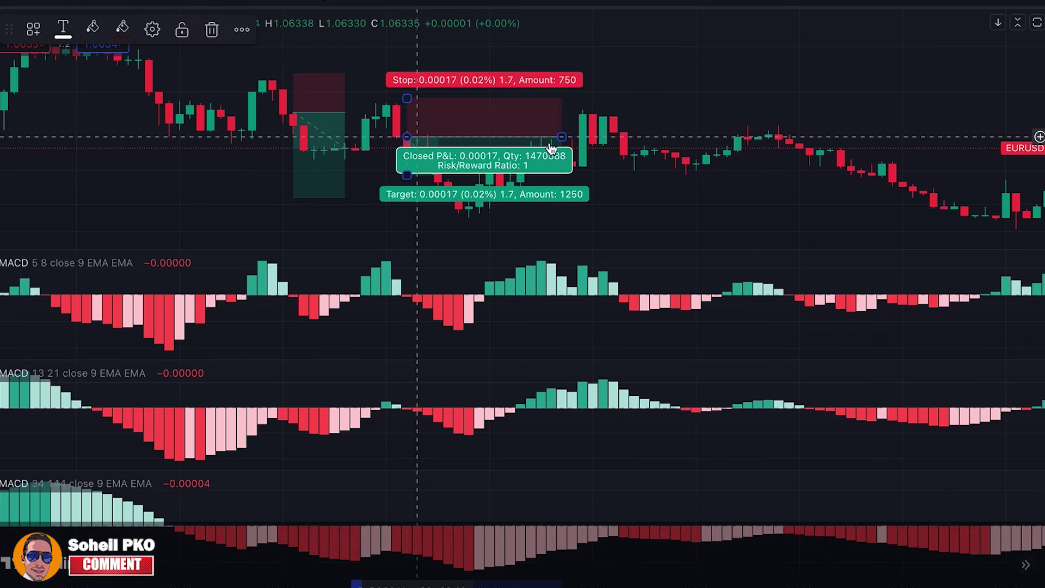
{"action": "left_click_drag", "start_coordinate": [561, 137], "coordinate": [438, 136]}
{"action": "left_click", "coordinate": [479, 116]}
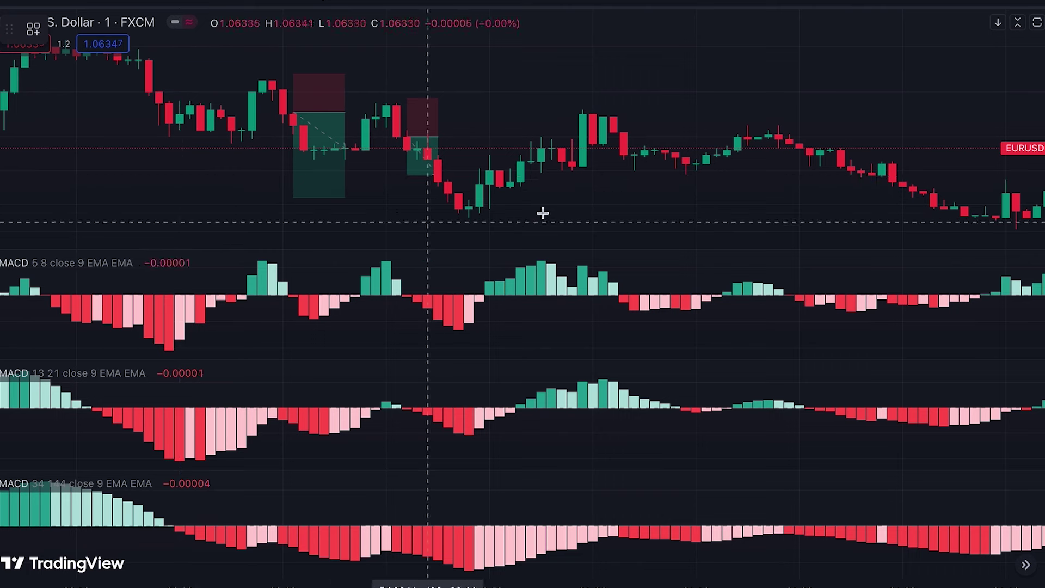
Place a trimmed third short position with equal 0.00017 stop and target on the flat stretch.
{"action": "left_click", "coordinate": [634, 154]}
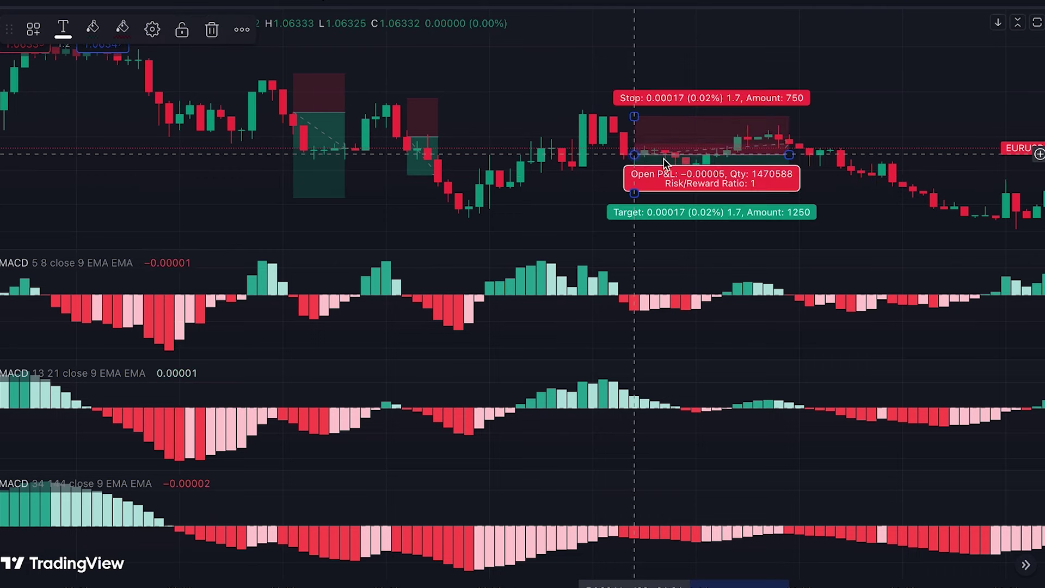
{"action": "left_click_drag", "start_coordinate": [791, 154], "coordinate": [769, 154]}
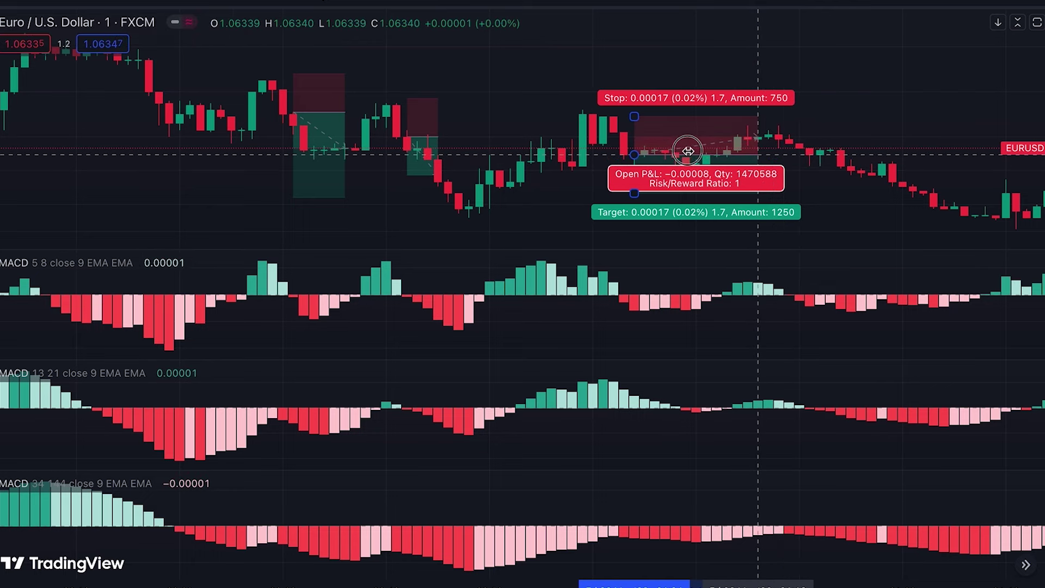
{"action": "left_click_drag", "start_coordinate": [689, 150], "coordinate": [677, 147]}
{"action": "left_click", "coordinate": [770, 92]}
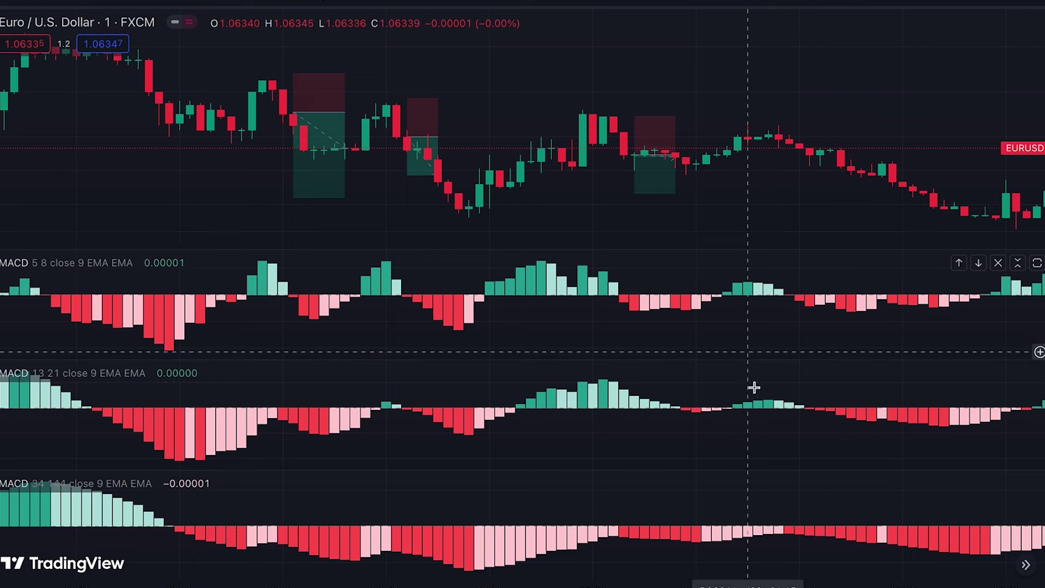
{"action": "scroll", "coordinate": [753, 387], "scroll_direction": "right", "scroll_amount": 5}
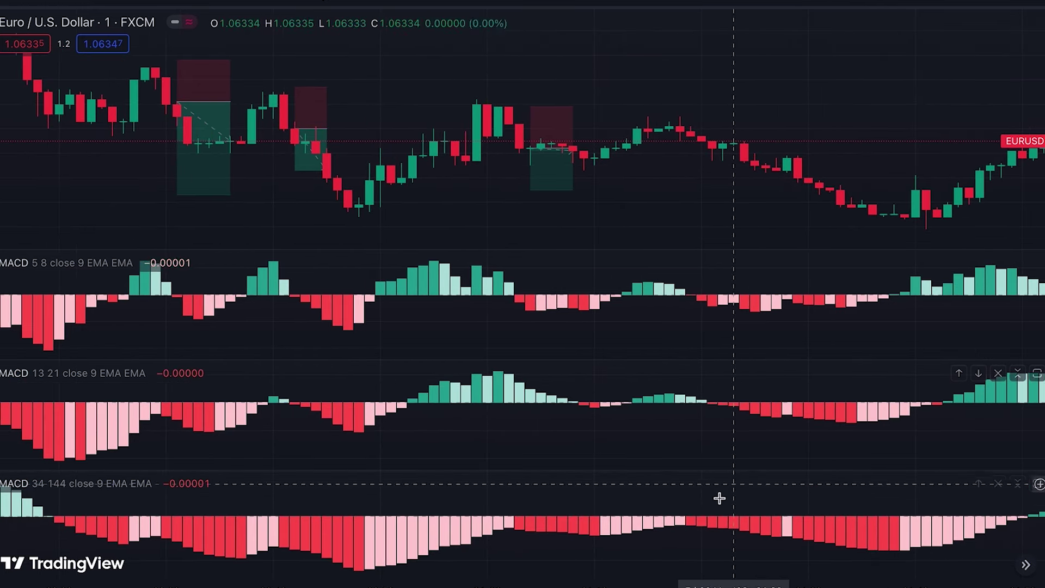
Place a fourth short position with equal 0.00016 stop and target, then scroll back in history.
{"action": "left_click", "coordinate": [701, 137]}
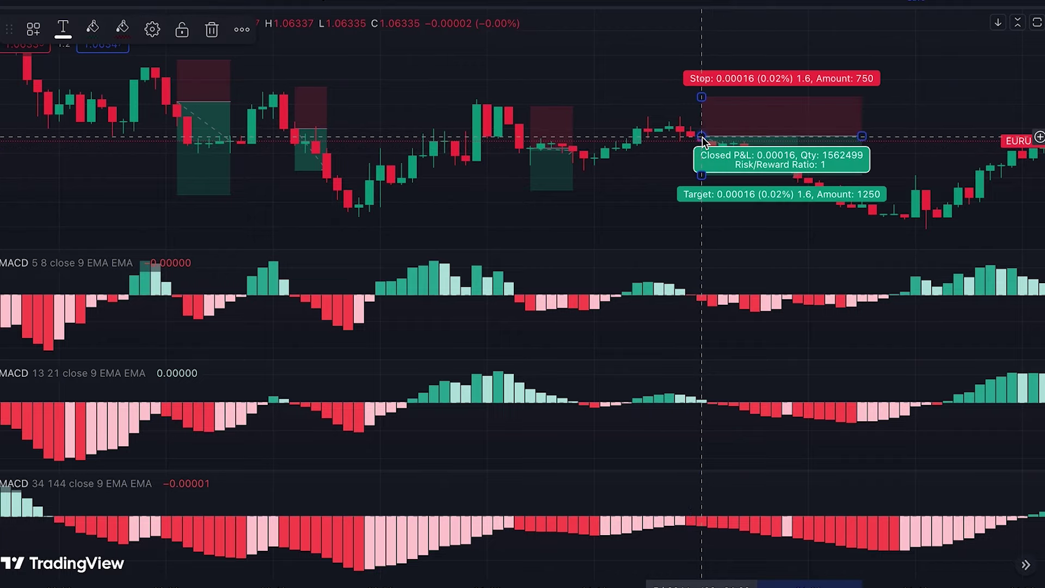
{"action": "scroll", "coordinate": [703, 141], "scroll_direction": "left", "scroll_amount": 5}
{"action": "scroll", "coordinate": [704, 143], "scroll_direction": "left", "scroll_amount": 10}
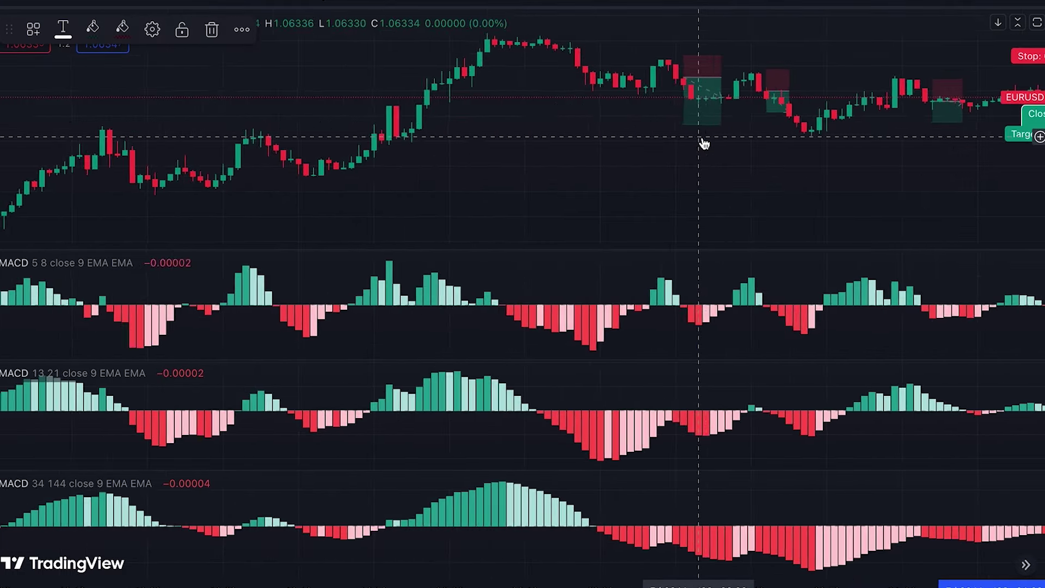
{"action": "scroll", "coordinate": [703, 142], "scroll_direction": "left", "scroll_amount": 2}
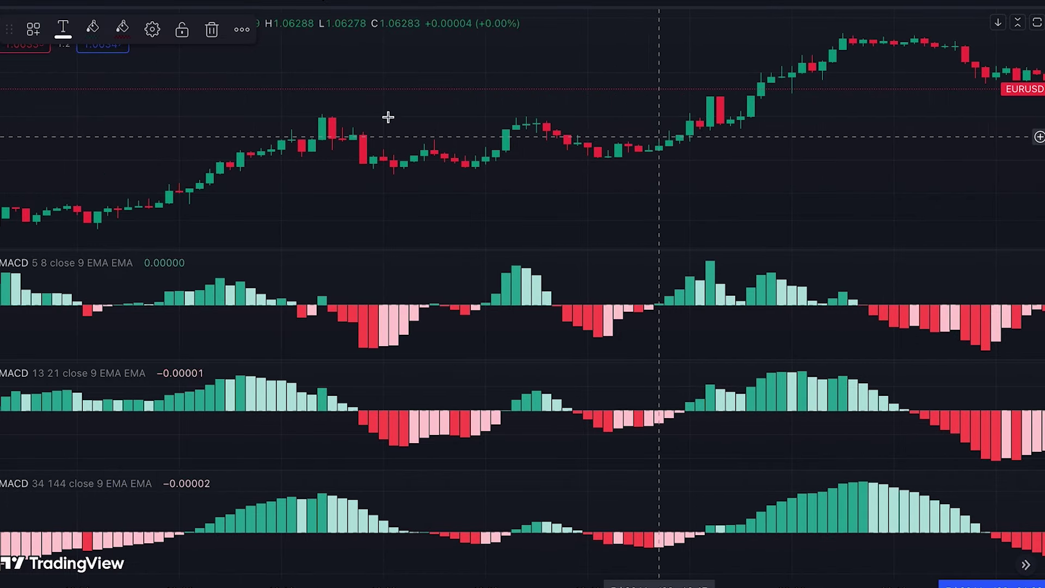